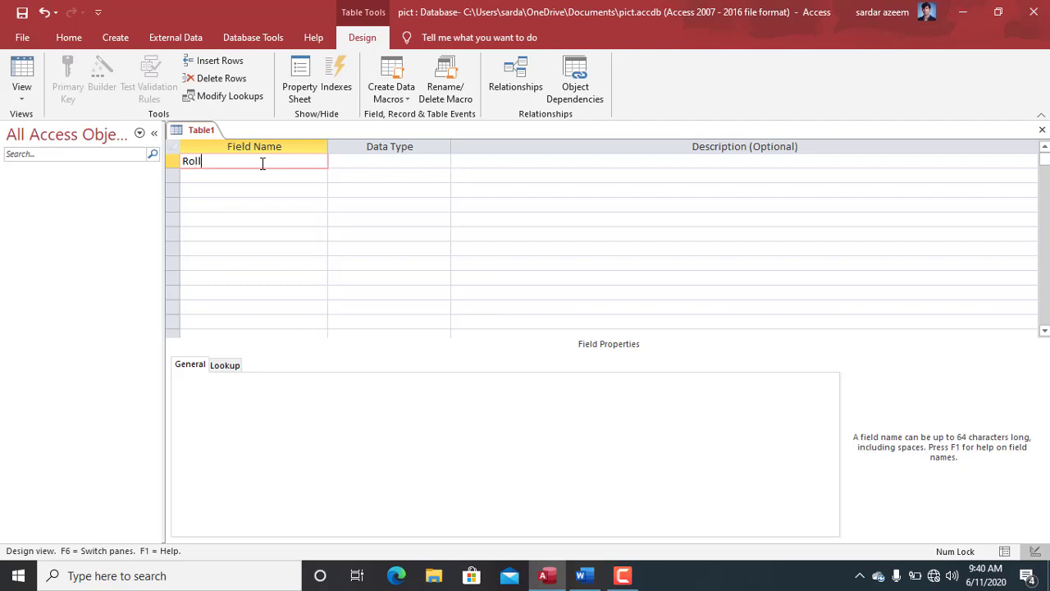
- Name the first field Rollno with data type AutoNumber, and add a Student Name field as Short Text
{"action": "left_click", "coordinate": [441, 166]}
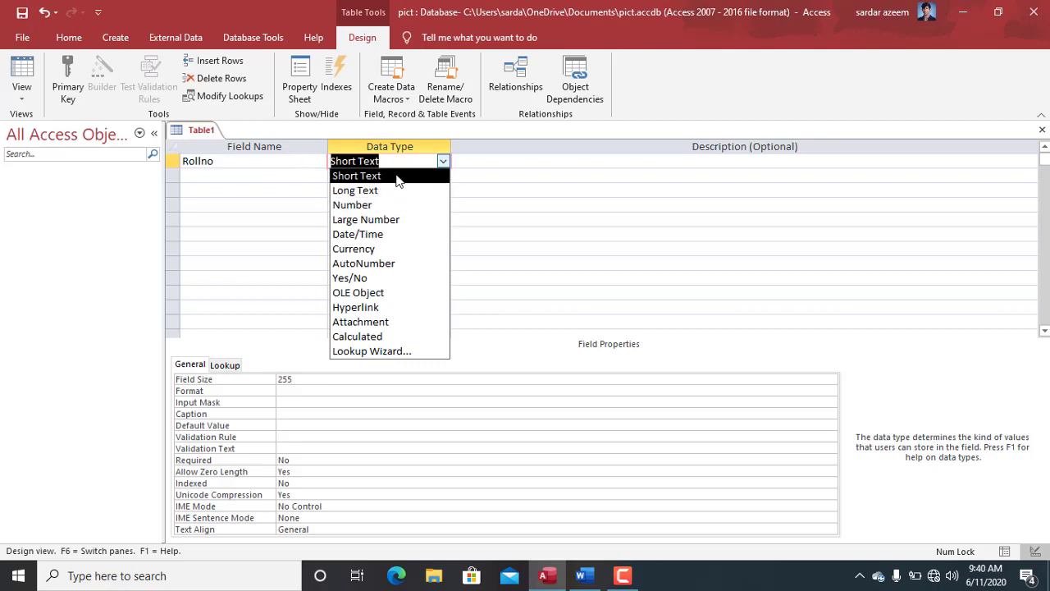
{"action": "left_click", "coordinate": [394, 265]}
{"action": "left_click", "coordinate": [226, 177]}
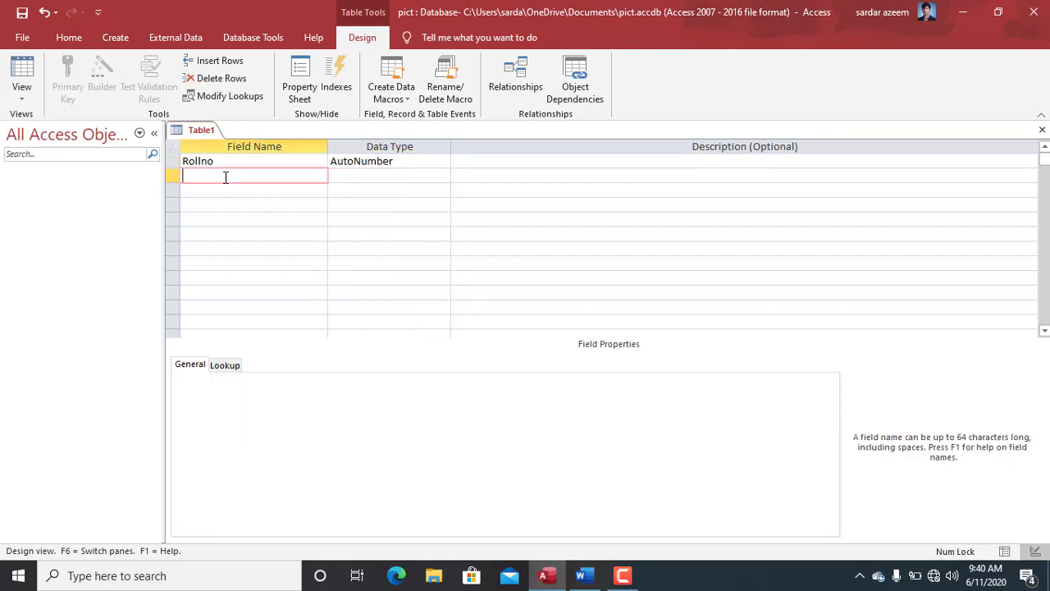
{"action": "type", "text": "Student Name"}
{"action": "left_click", "coordinate": [441, 178]}
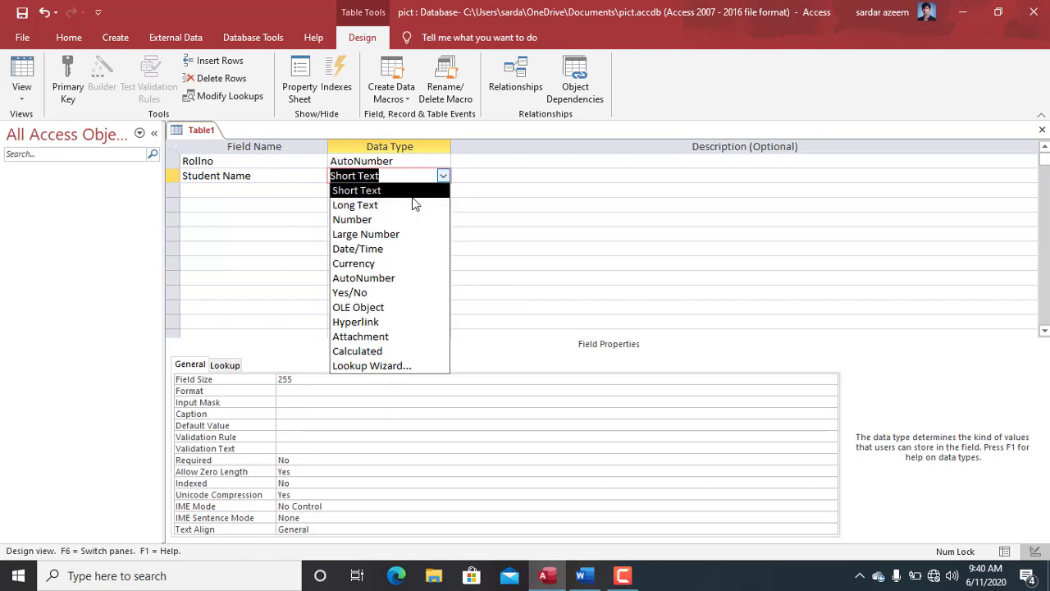
{"action": "left_click", "coordinate": [437, 170]}
- Add a Father Name field below Student Name with the Short Text data type
{"action": "left_click", "coordinate": [260, 194]}
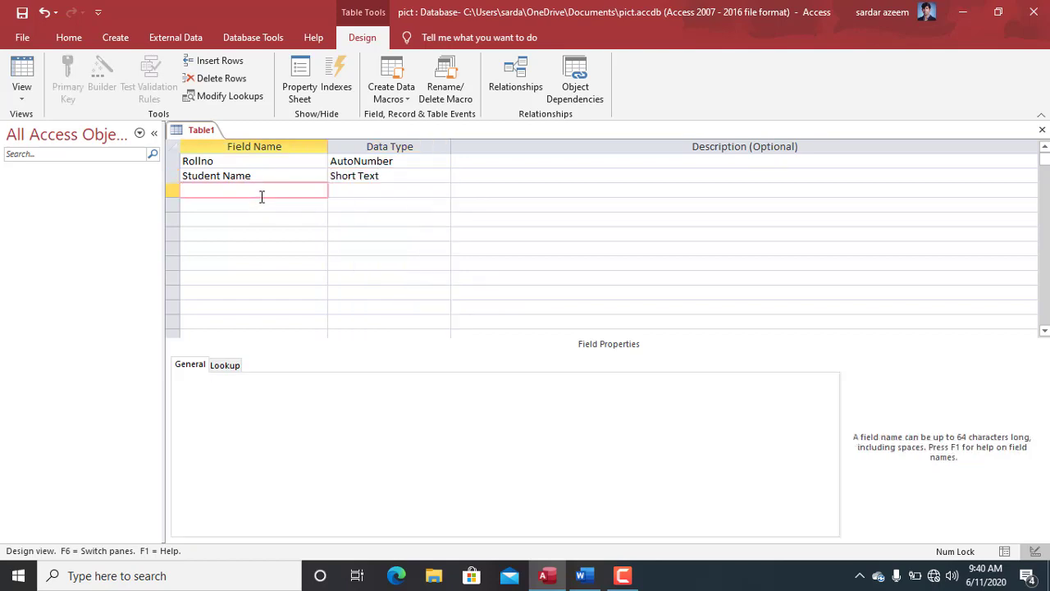
{"action": "type", "text": "Father Name"}
{"action": "left_click", "coordinate": [443, 190]}
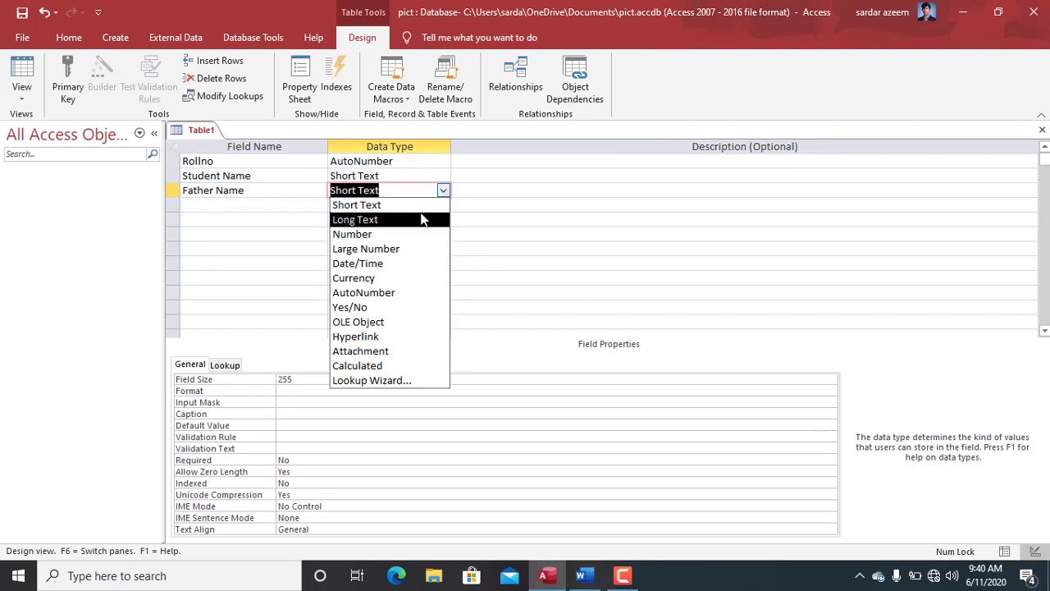
{"action": "left_click", "coordinate": [422, 205]}
- Add a Date of Birth field below Father Name with the Date/Time data type
{"action": "left_click", "coordinate": [286, 213]}
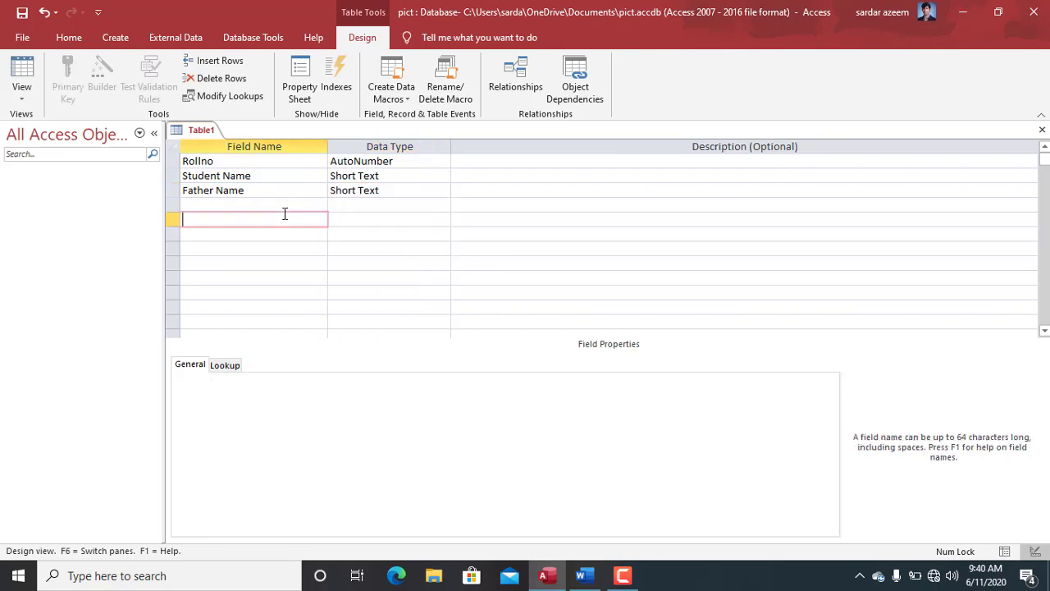
{"action": "left_click", "coordinate": [271, 209]}
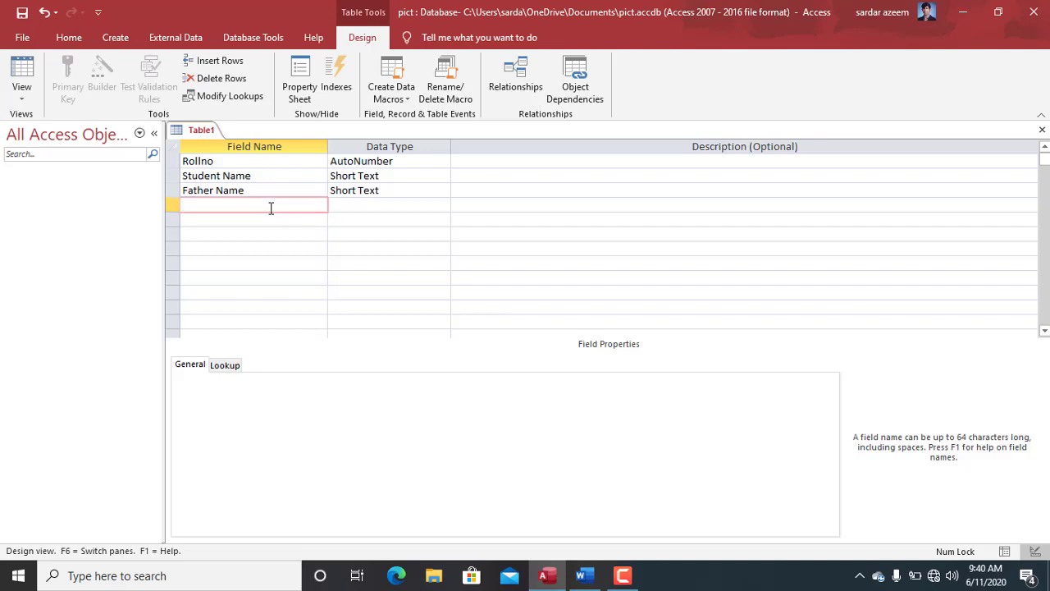
{"action": "type", "text": "Date of Birth"}
{"action": "left_click", "coordinate": [433, 204]}
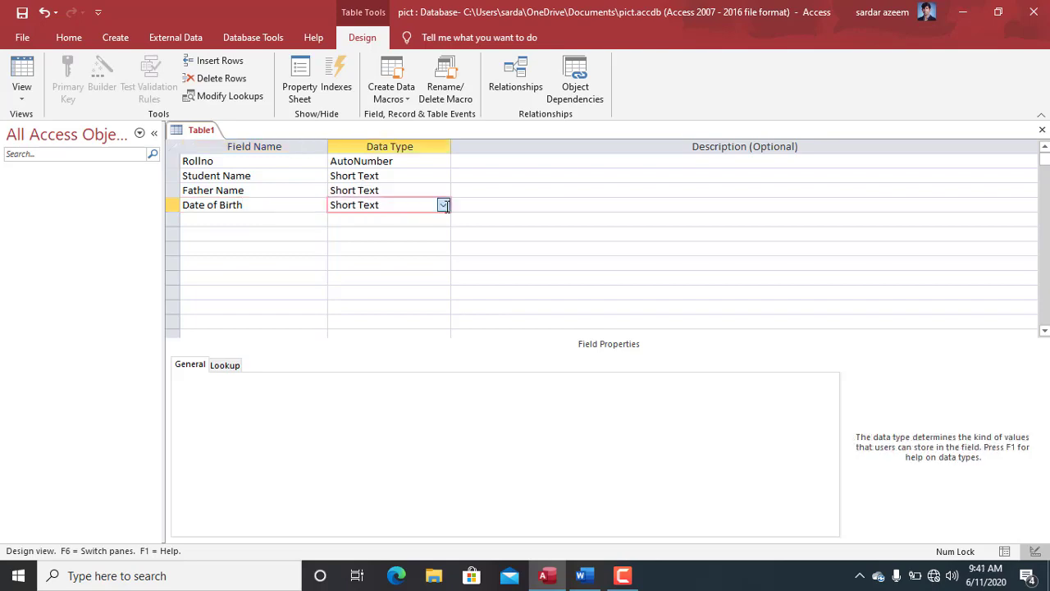
{"action": "left_click", "coordinate": [443, 205]}
{"action": "left_click", "coordinate": [392, 279]}
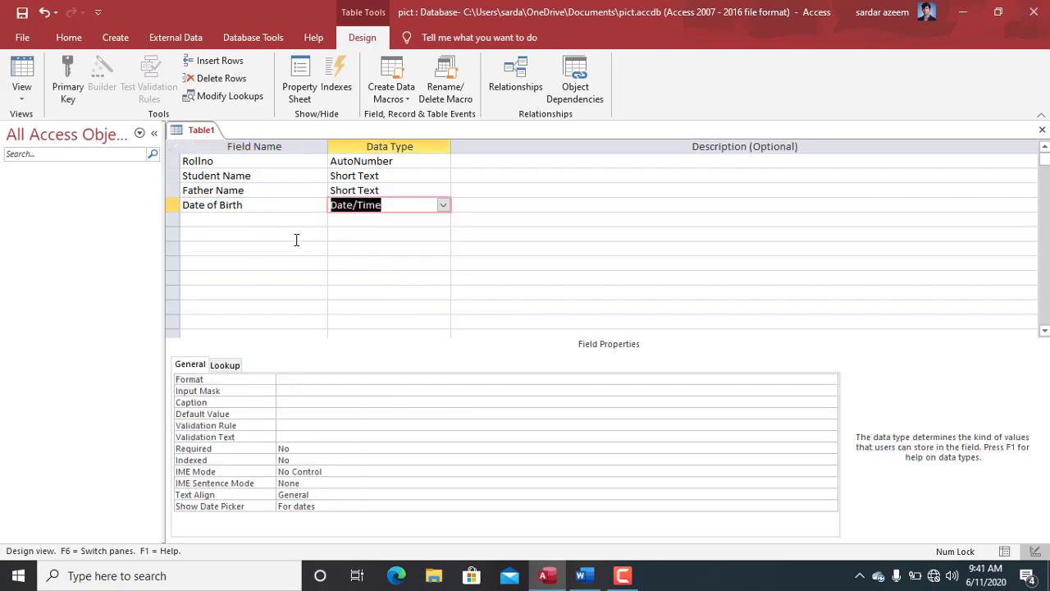
- Add a field named Adress below Date of Birth with the Long Text data type
{"action": "left_click", "coordinate": [263, 219]}
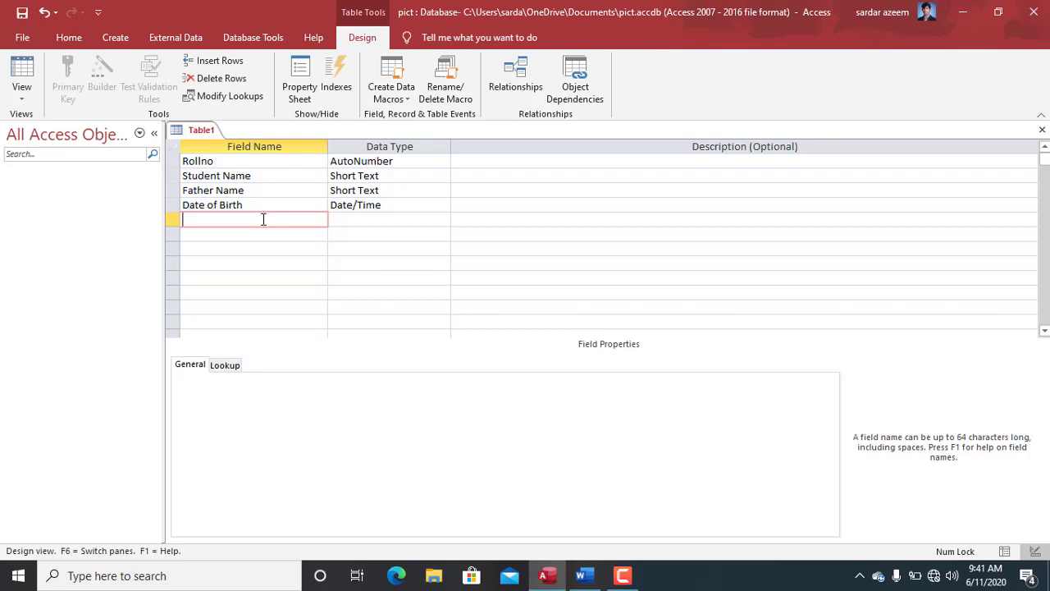
{"action": "type", "text": "Adress"}
{"action": "left_click", "coordinate": [442, 220]}
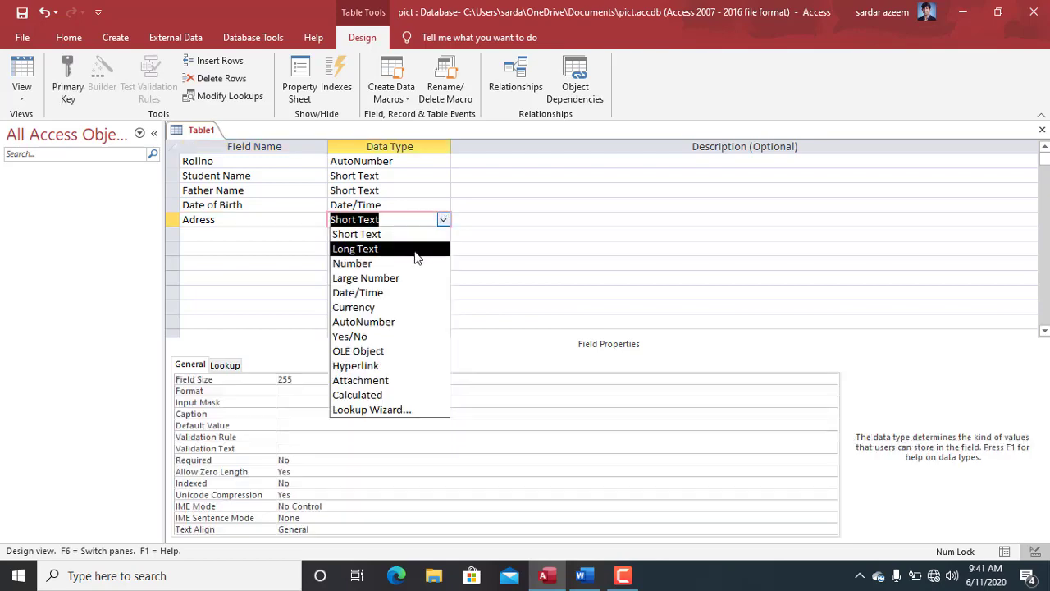
{"action": "left_click", "coordinate": [419, 250]}
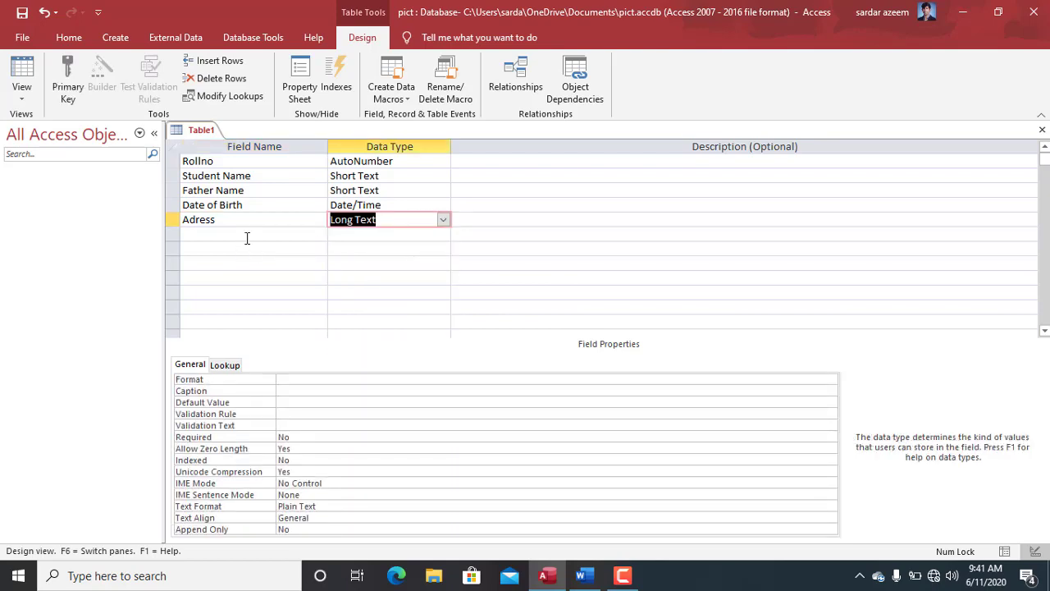
- Add a Phone Number field below Adress with the Number data type
{"action": "left_click", "coordinate": [247, 238]}
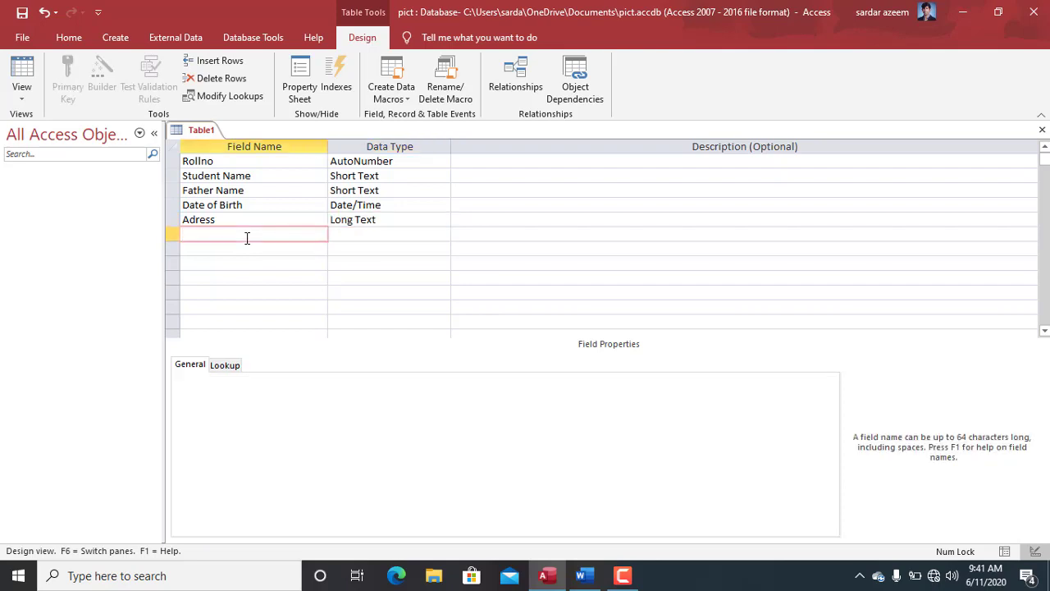
{"action": "type", "text": "Phone Number"}
{"action": "left_click", "coordinate": [448, 234]}
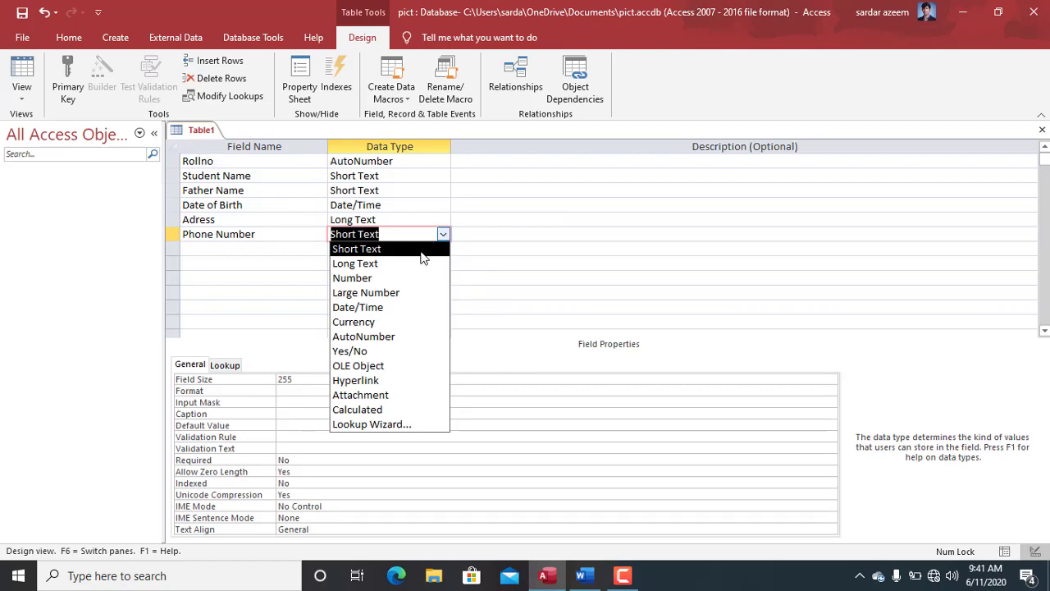
{"action": "left_click", "coordinate": [387, 279]}
- Add an Email field below Phone Number with the Long Text data type
{"action": "left_click", "coordinate": [228, 249]}
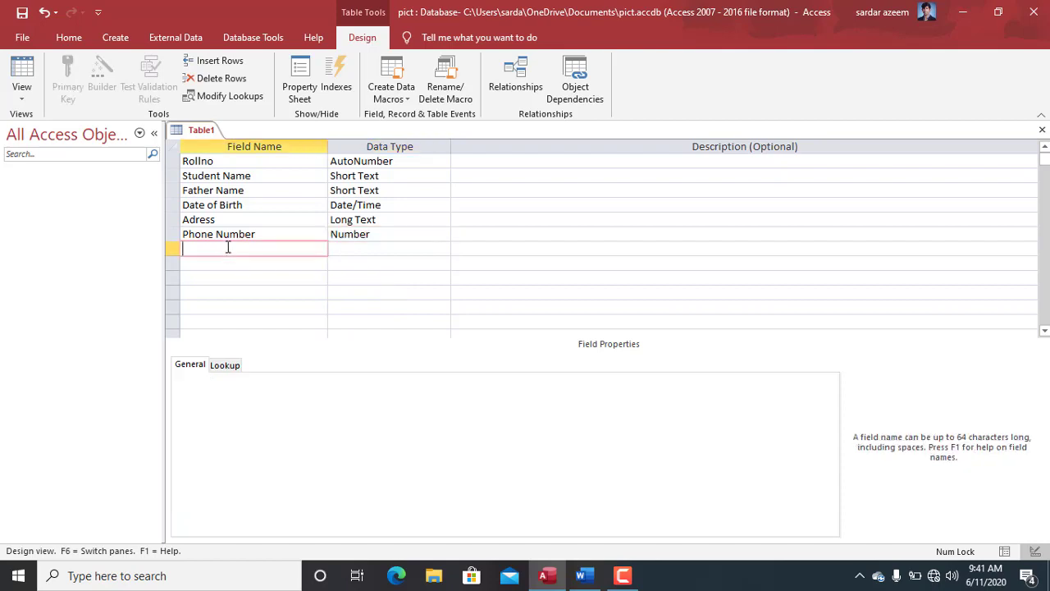
{"action": "type", "text": "Email"}
{"action": "left_click", "coordinate": [443, 249]}
{"action": "left_click", "coordinate": [443, 249]}
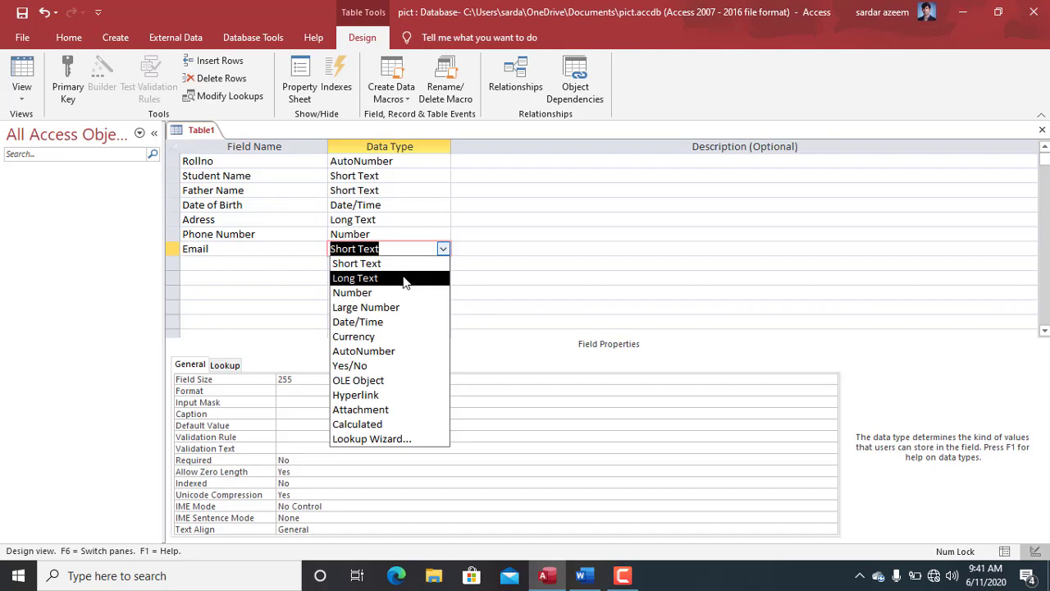
{"action": "left_click", "coordinate": [403, 280]}
- Add a Details field below Email with the Hyperlink data type
{"action": "left_click", "coordinate": [273, 264]}
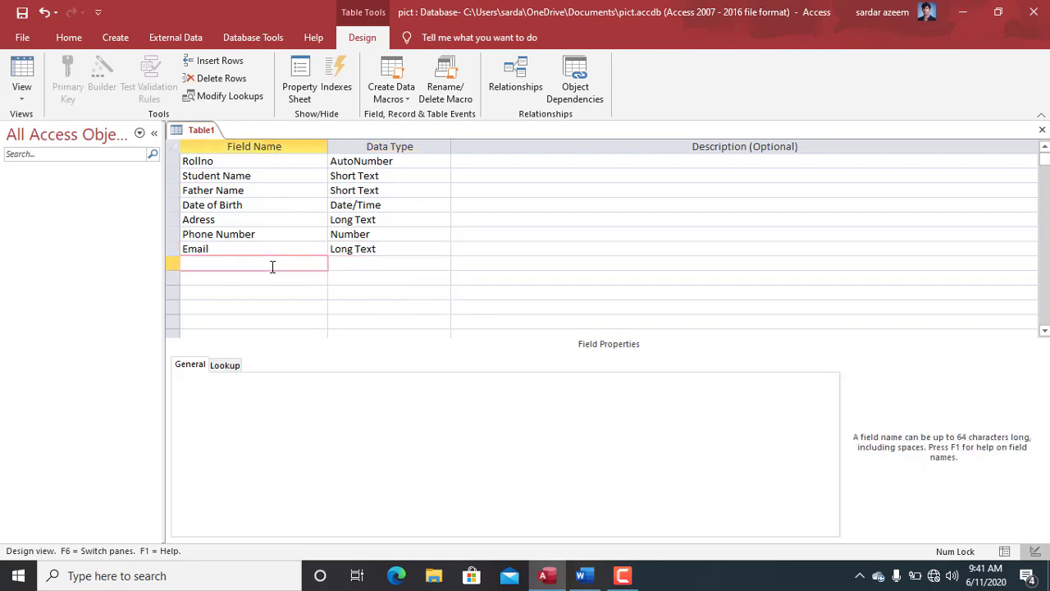
{"action": "type", "text": "Details"}
{"action": "left_click", "coordinate": [438, 266]}
{"action": "left_click", "coordinate": [443, 264]}
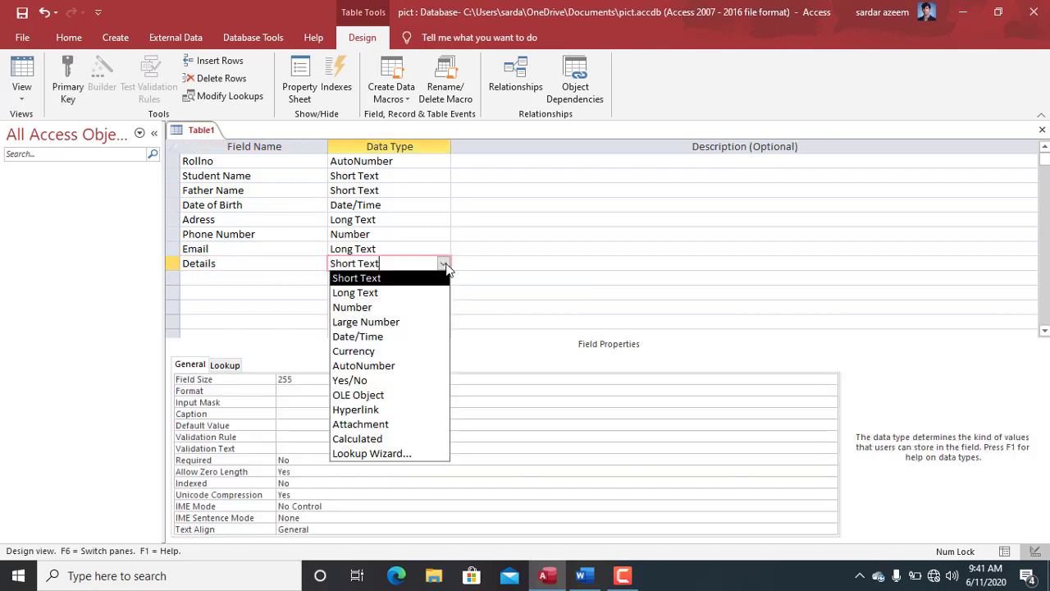
{"action": "left_click", "coordinate": [371, 410]}
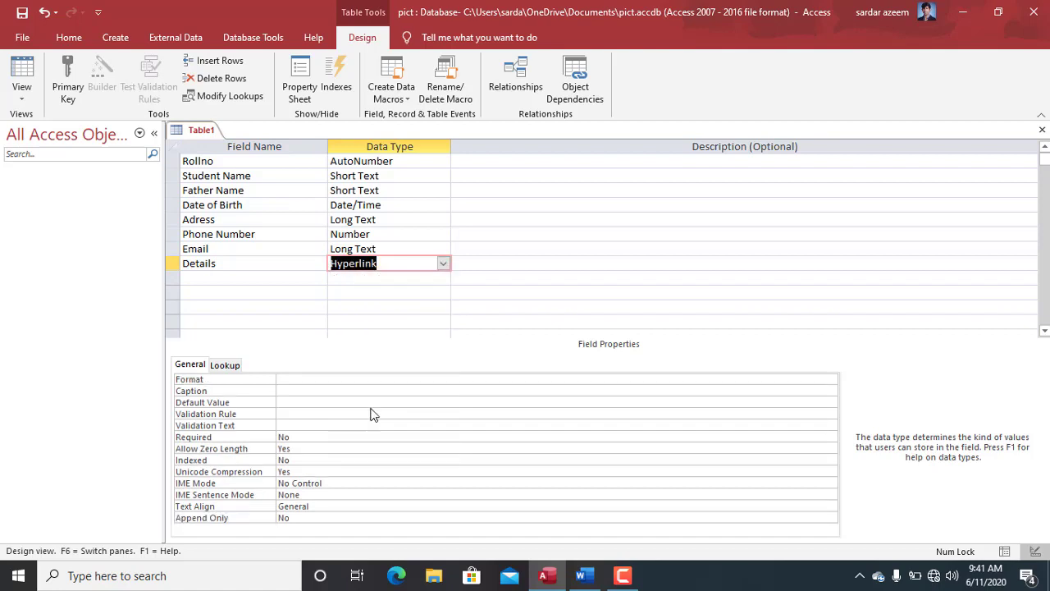
- Add a Picture field below Details with the OLE Object data type
{"action": "left_click", "coordinate": [221, 280]}
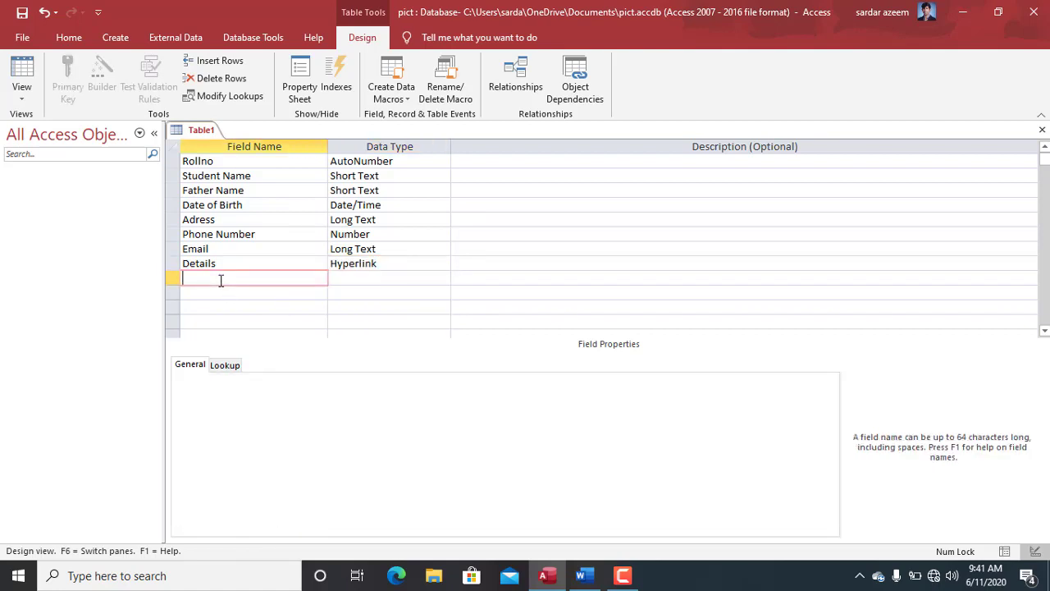
{"action": "type", "text": "Picture"}
{"action": "left_click", "coordinate": [443, 279]}
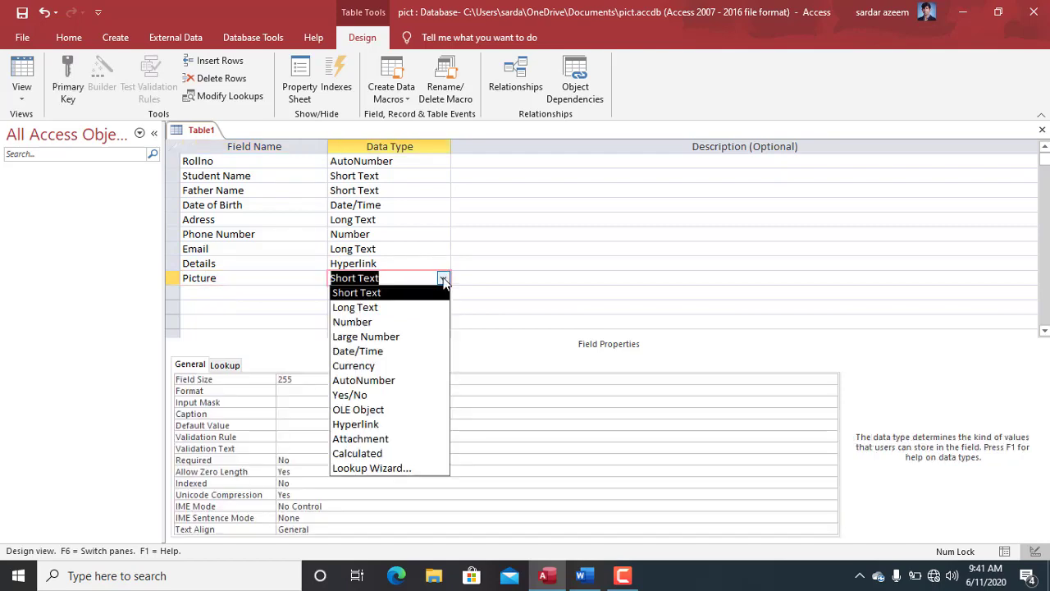
{"action": "left_click", "coordinate": [368, 410]}
- Add a Gender field below Picture using the Lookup Wizard, choosing to type in the lookup values
{"action": "left_click", "coordinate": [235, 288]}
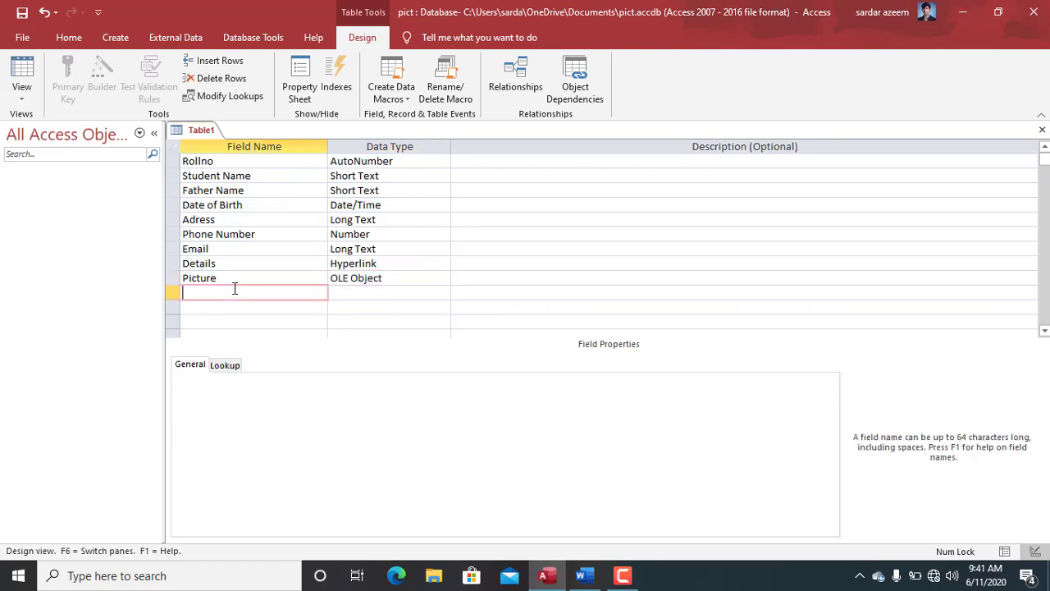
{"action": "type", "text": "Gender"}
{"action": "left_click", "coordinate": [442, 293]}
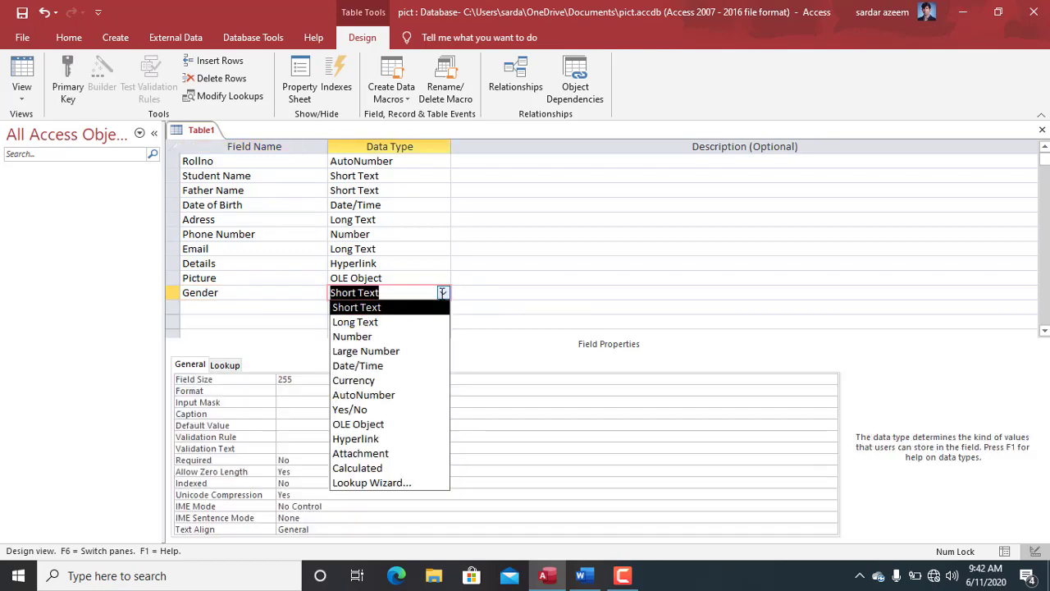
{"action": "left_click", "coordinate": [400, 485]}
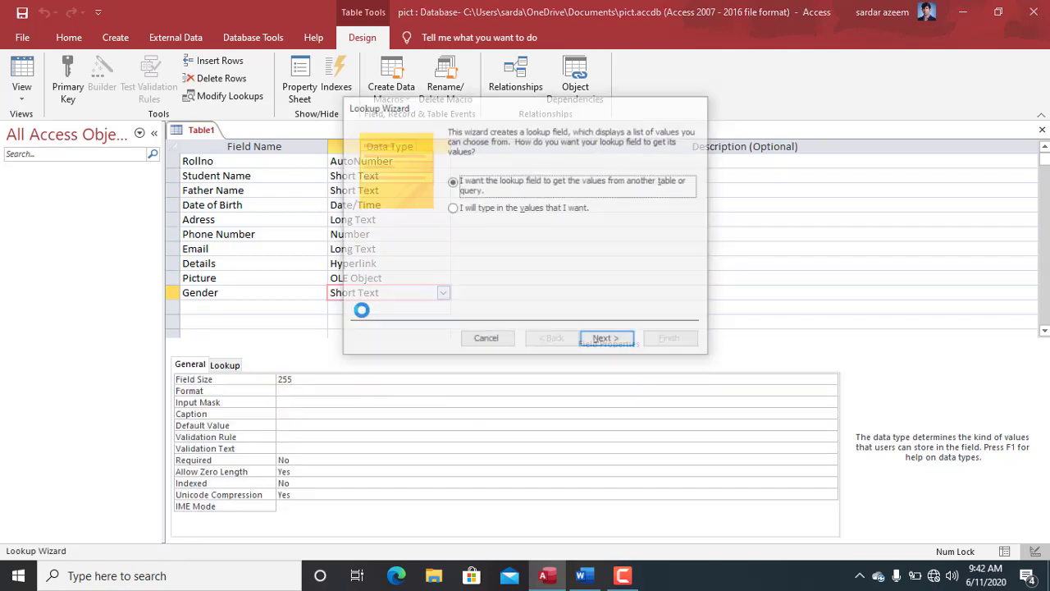
{"action": "left_click", "coordinate": [472, 210]}
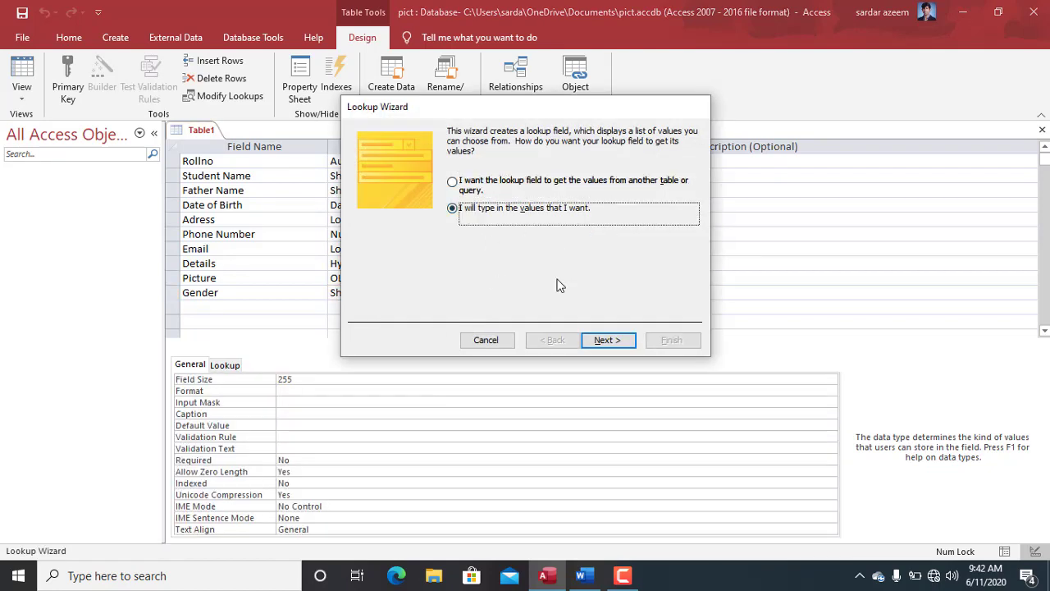
{"action": "left_click", "coordinate": [607, 343]}
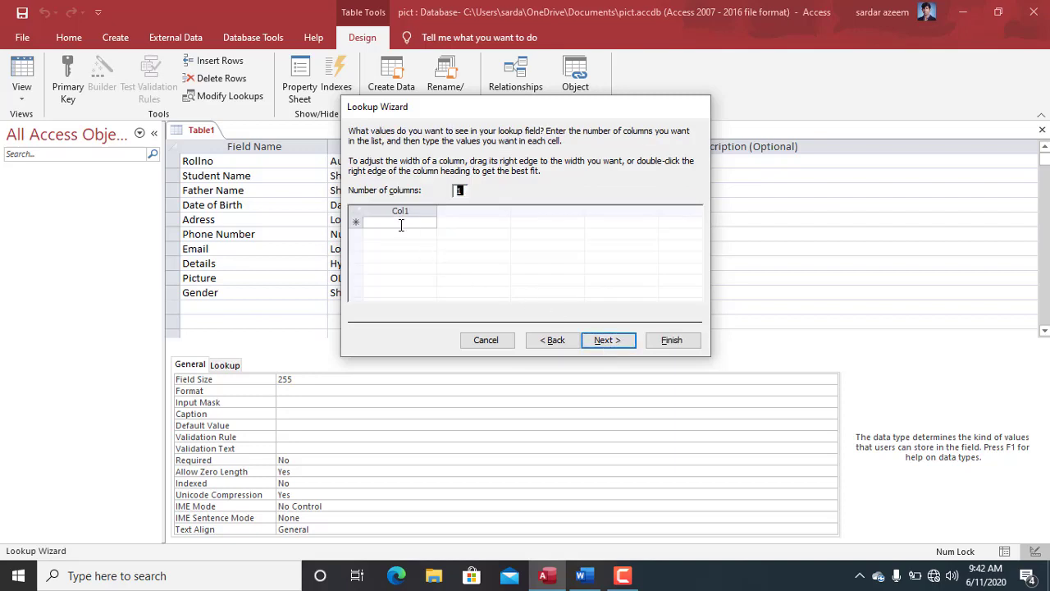
- Enter Male and Female as the Gender lookup values and finish the wizard with the label Gender
{"action": "left_click", "coordinate": [401, 225]}
{"action": "type", "text": "Male"}
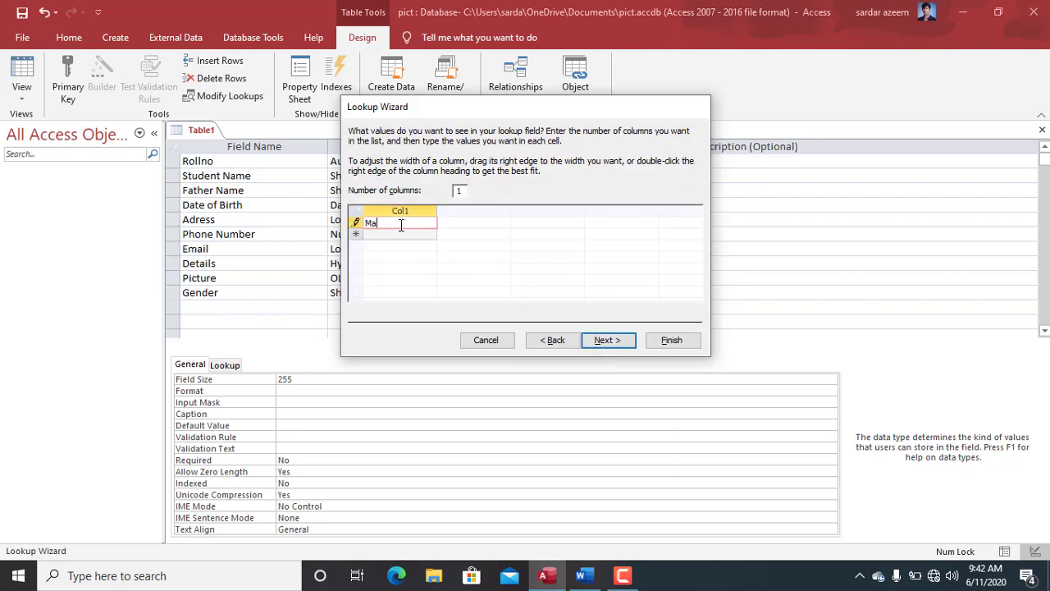
{"action": "left_click", "coordinate": [393, 234]}
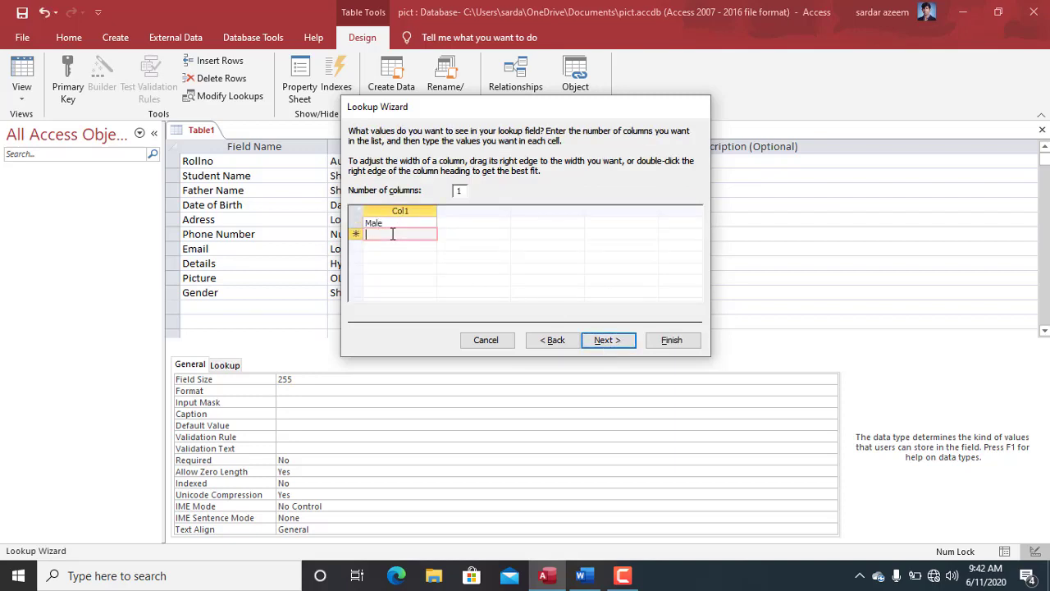
{"action": "type", "text": "Female"}
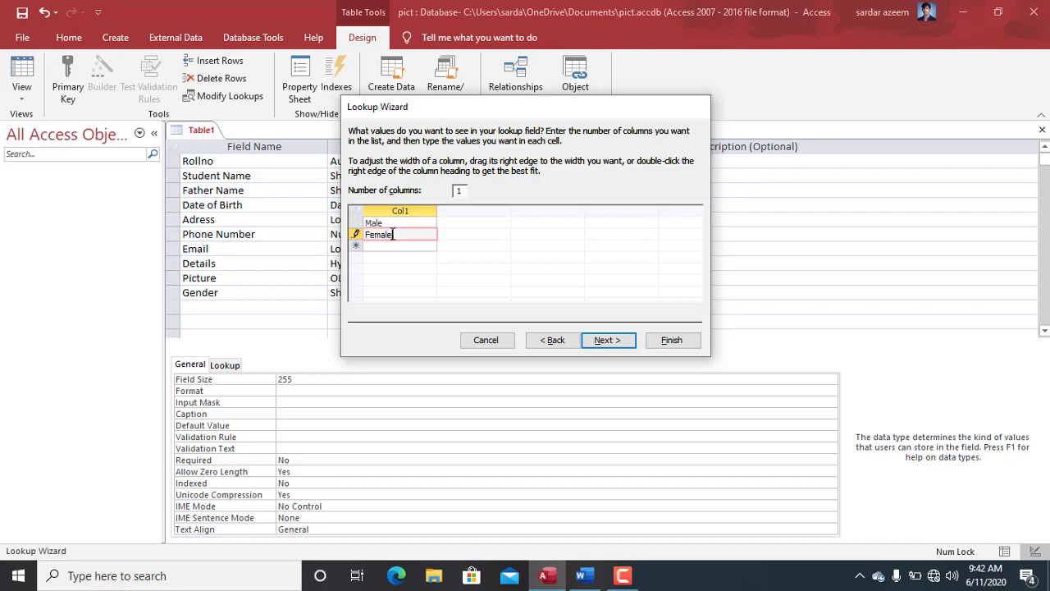
{"action": "left_click", "coordinate": [607, 345]}
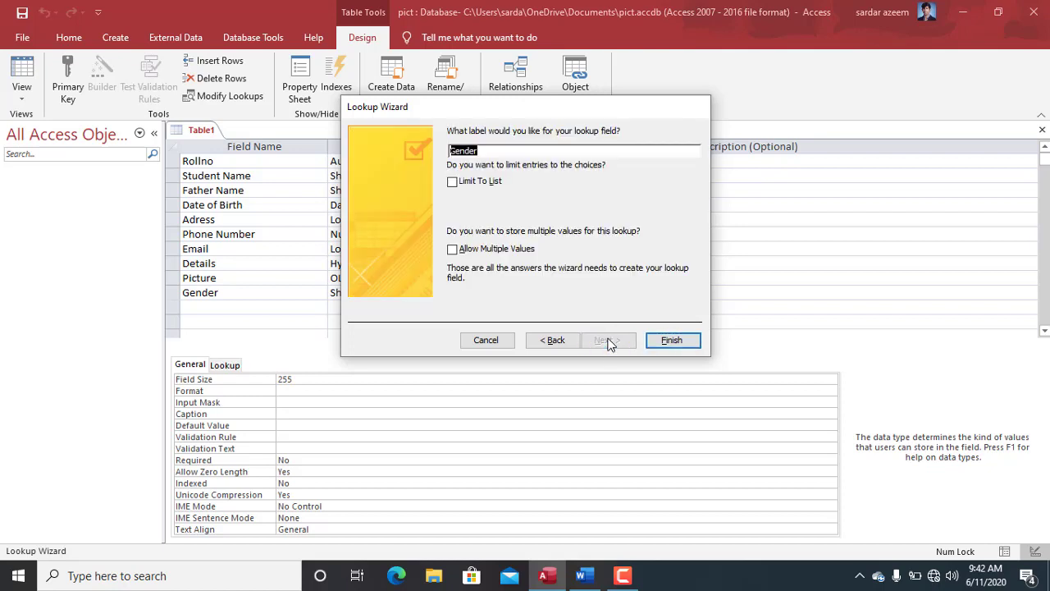
{"action": "left_click", "coordinate": [666, 339]}
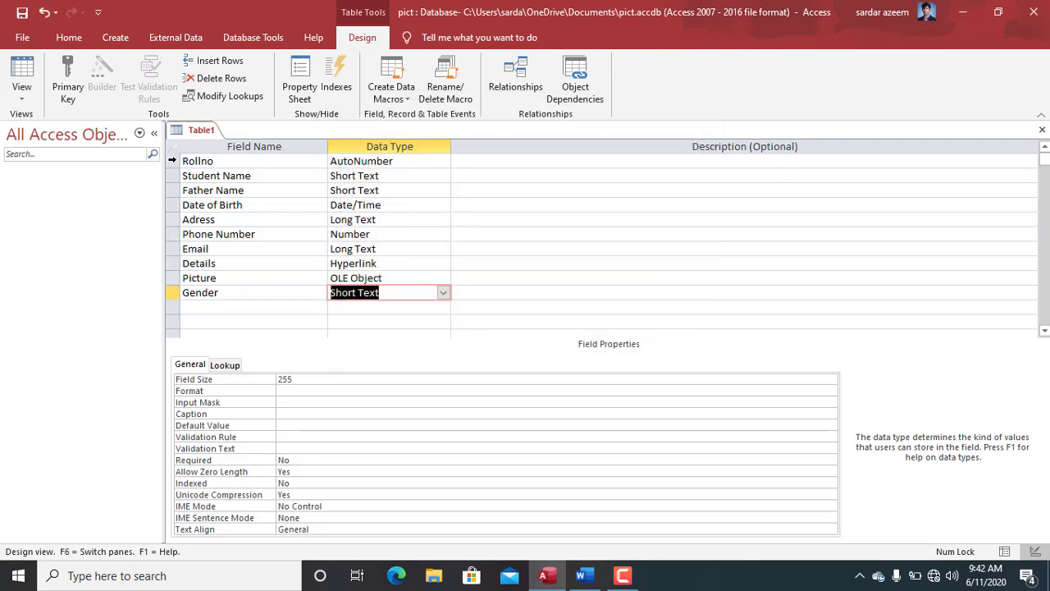
- Make Rollno the primary key, and close the table, saving it as Students
{"action": "left_click", "coordinate": [173, 161]}
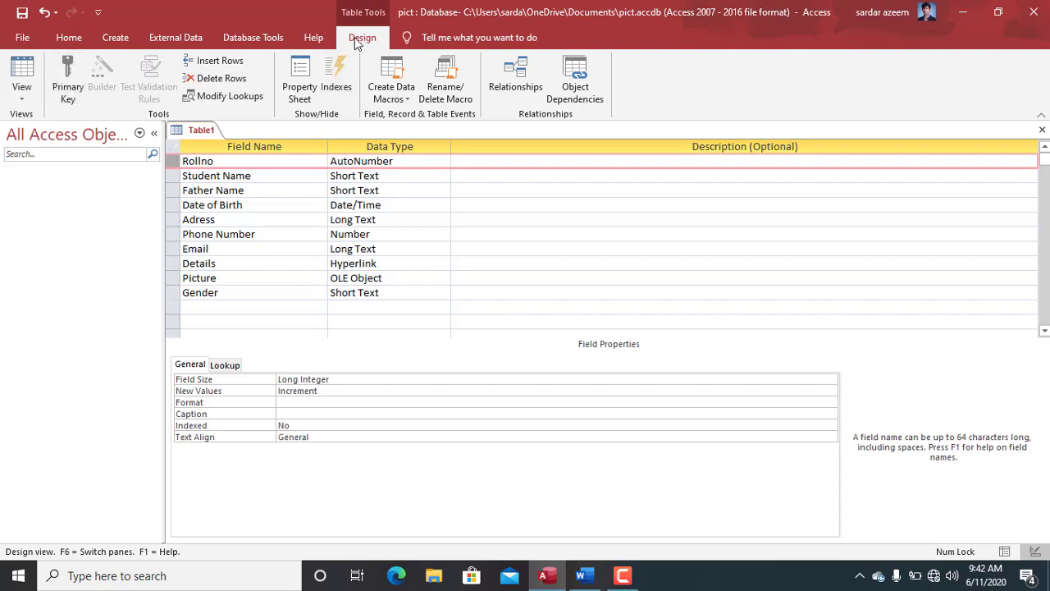
{"action": "left_click", "coordinate": [60, 90]}
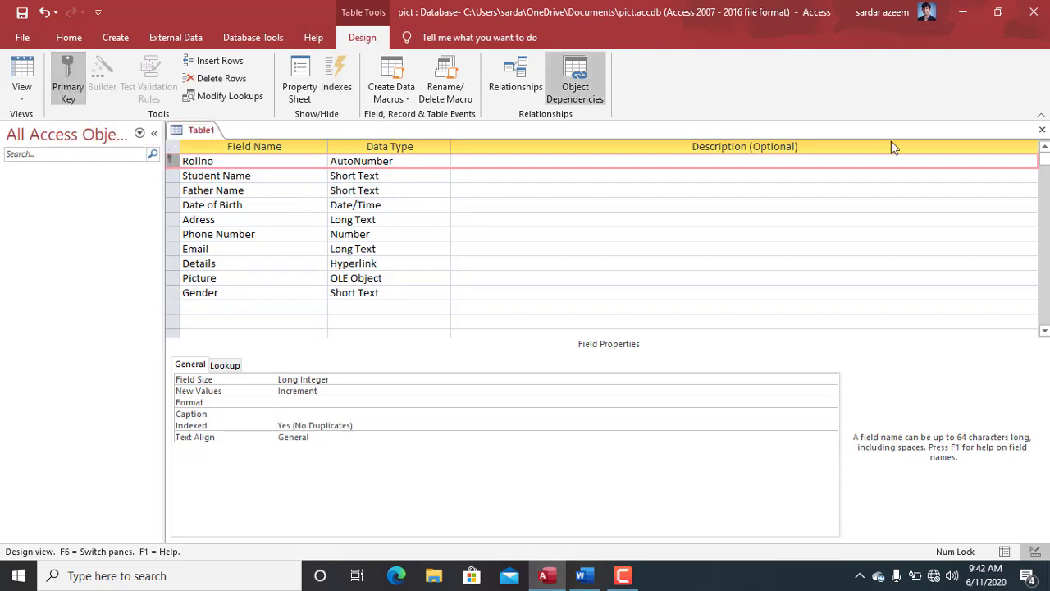
{"action": "left_click", "coordinate": [1042, 130]}
{"action": "left_click", "coordinate": [462, 332]}
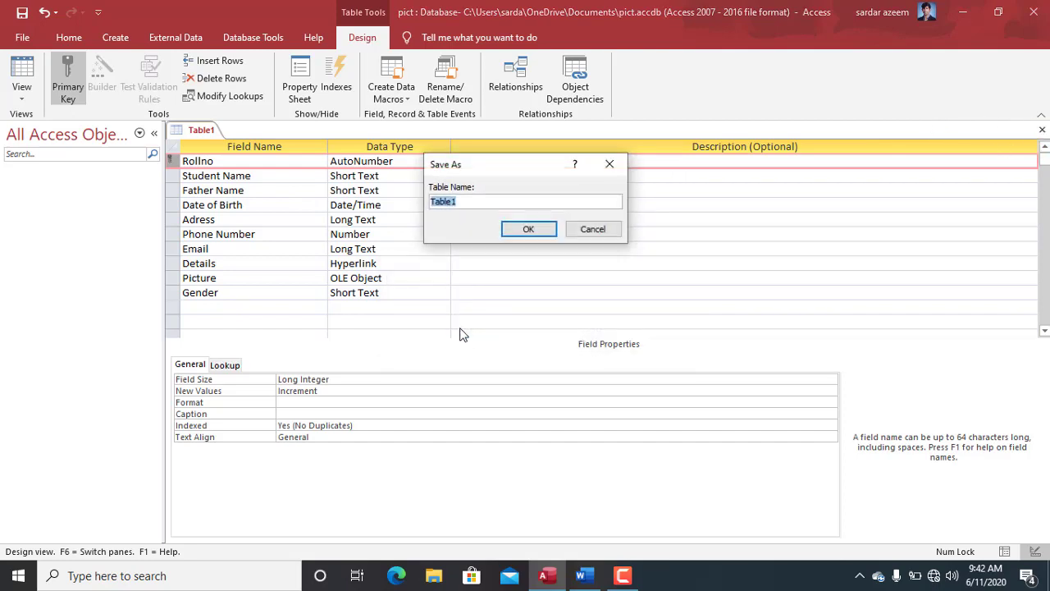
{"action": "type", "text": "Students"}
{"action": "left_click", "coordinate": [530, 229]}
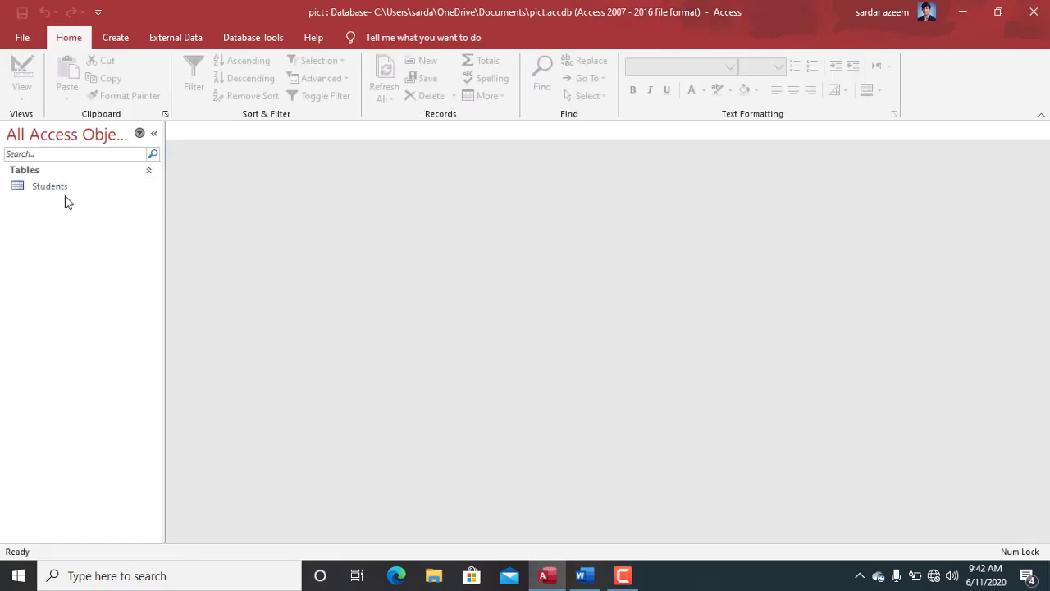
- Open the Students table in Design view and look through the Rollno field's General and Lookup properties
{"action": "right_click", "coordinate": [52, 187]}
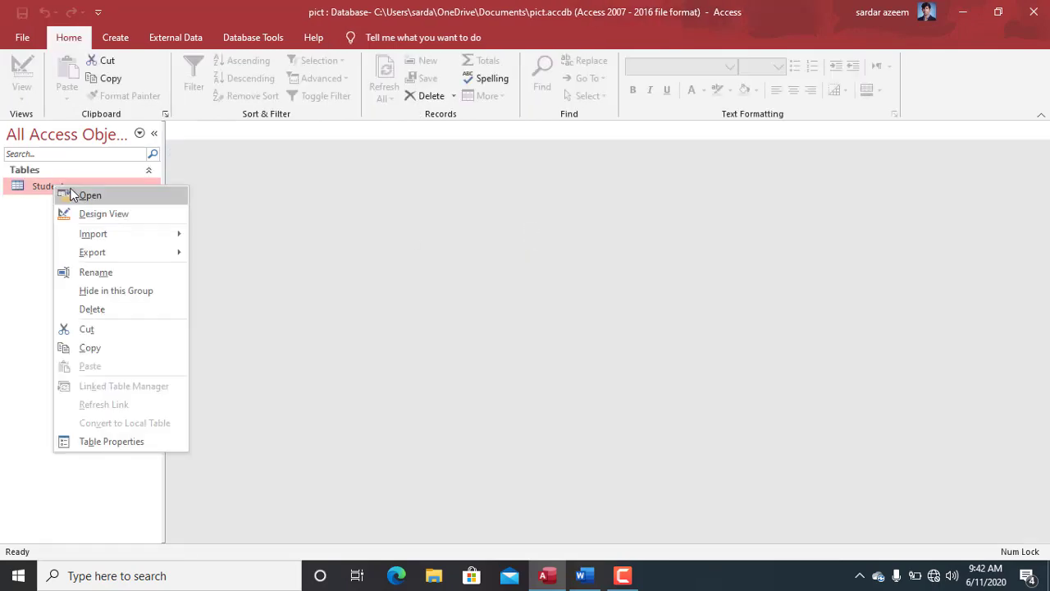
{"action": "left_click", "coordinate": [110, 215]}
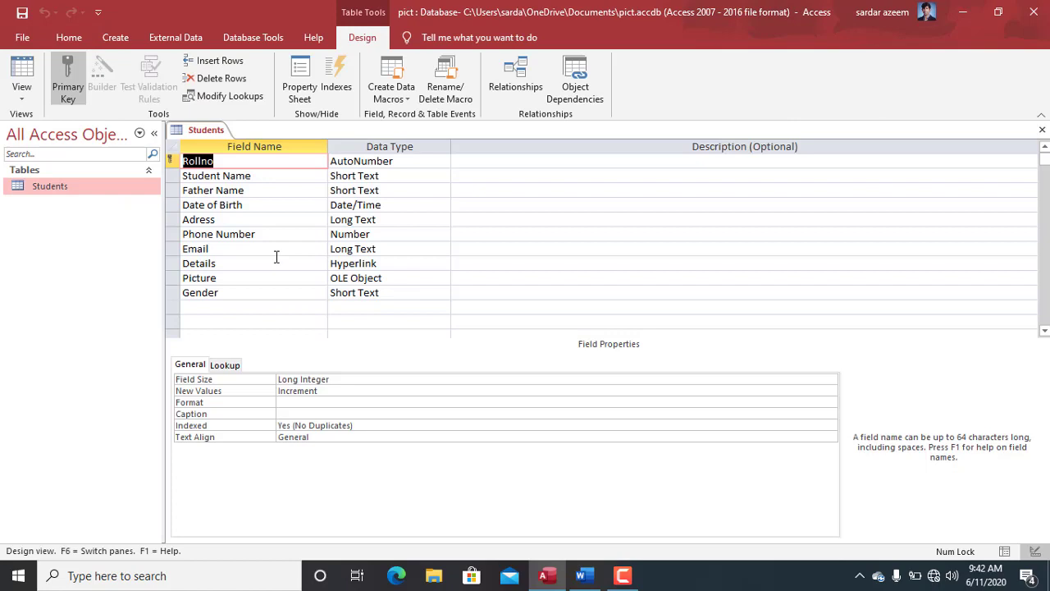
{"action": "left_click", "coordinate": [403, 164]}
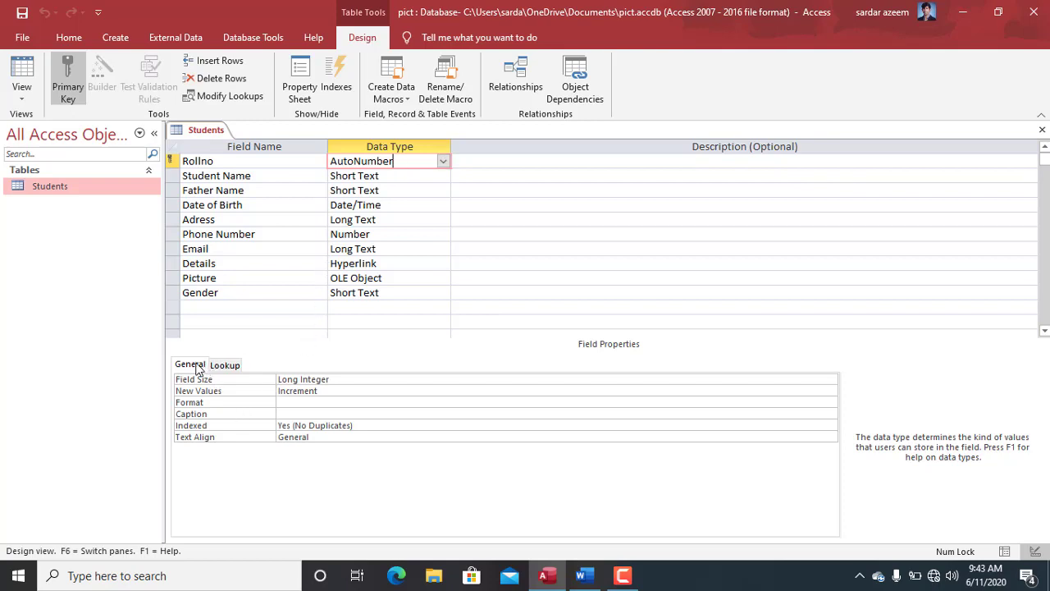
{"action": "left_click", "coordinate": [197, 365]}
{"action": "left_click", "coordinate": [222, 367]}
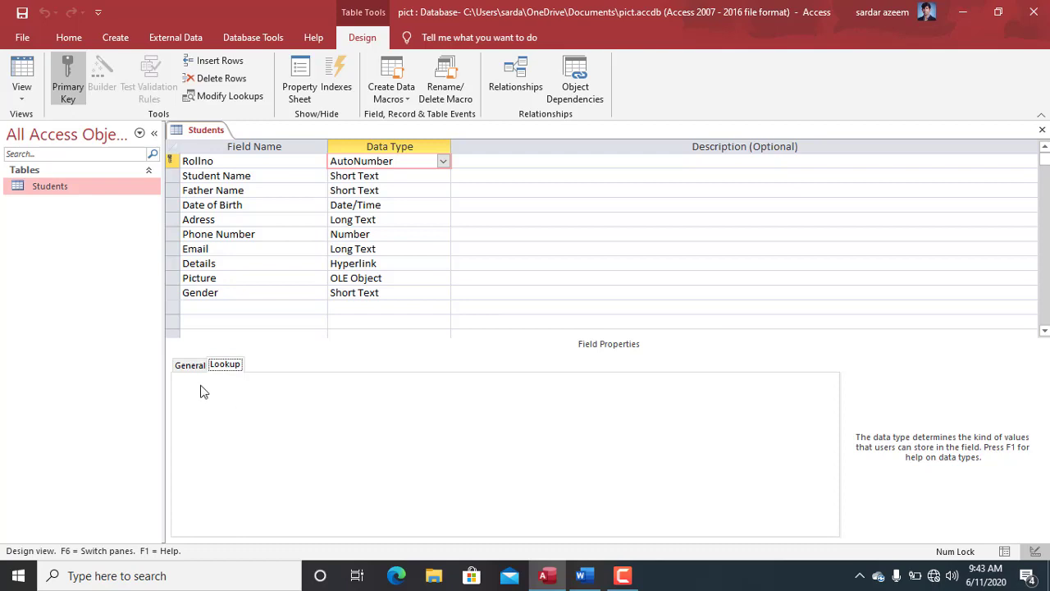
{"action": "left_click", "coordinate": [188, 369]}
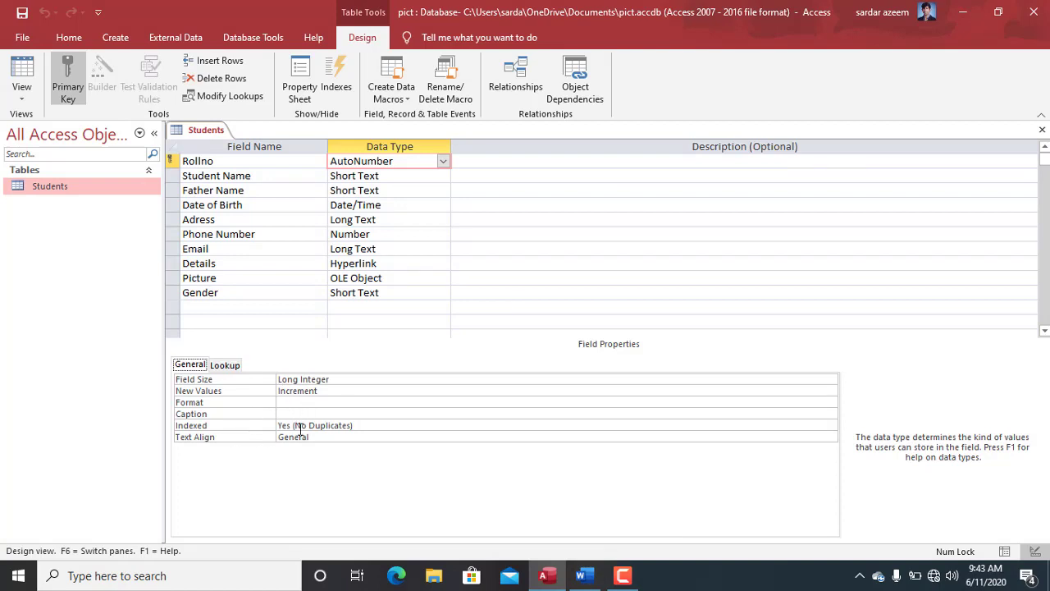
- Set the Rollno field's Field Size to Long Integer and its New Values property to Increment
{"action": "left_click", "coordinate": [319, 379]}
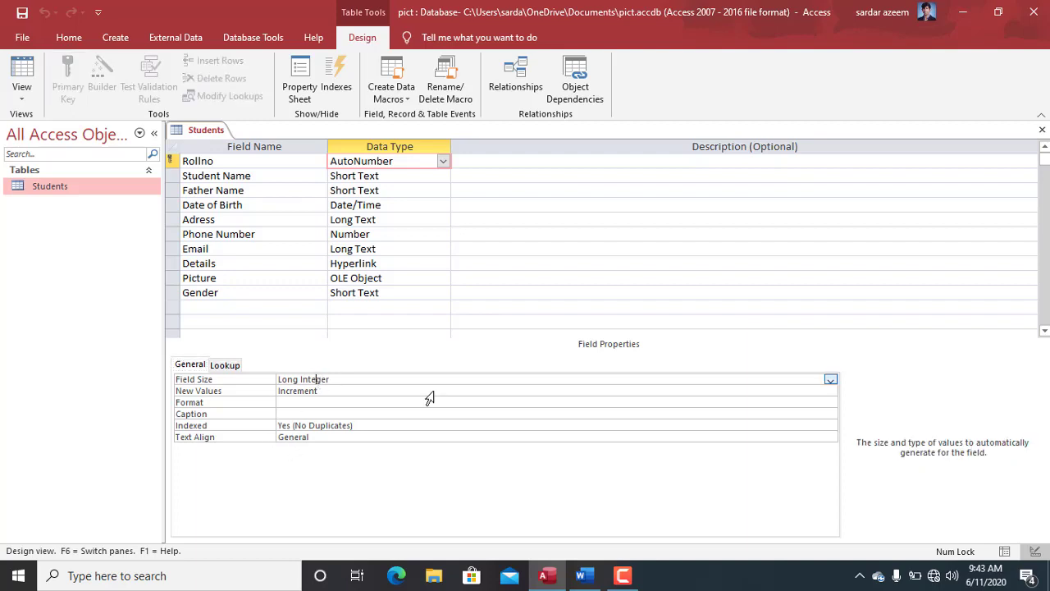
{"action": "left_click", "coordinate": [830, 380]}
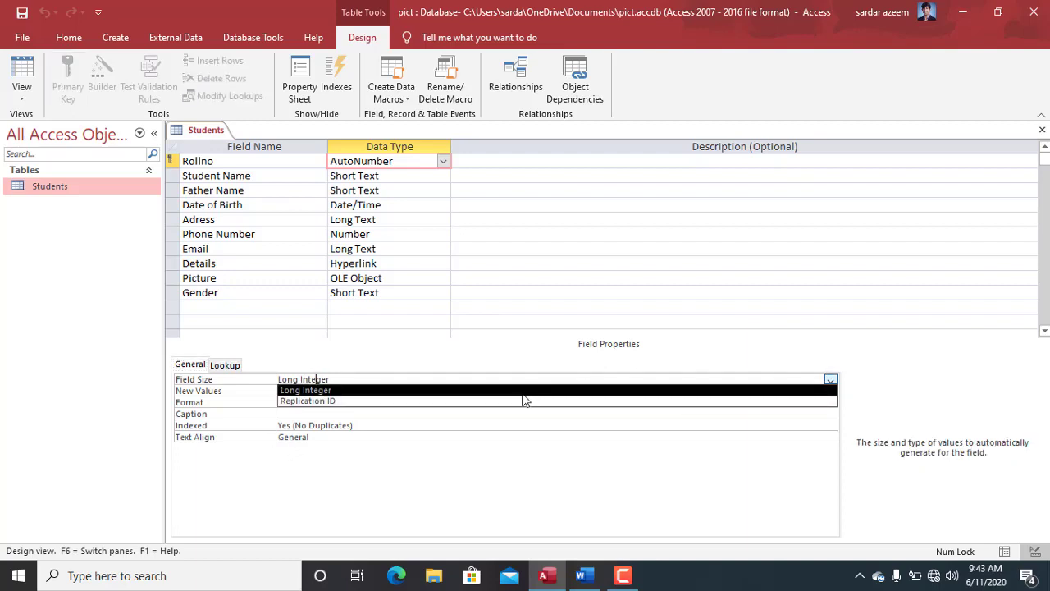
{"action": "left_click", "coordinate": [422, 390]}
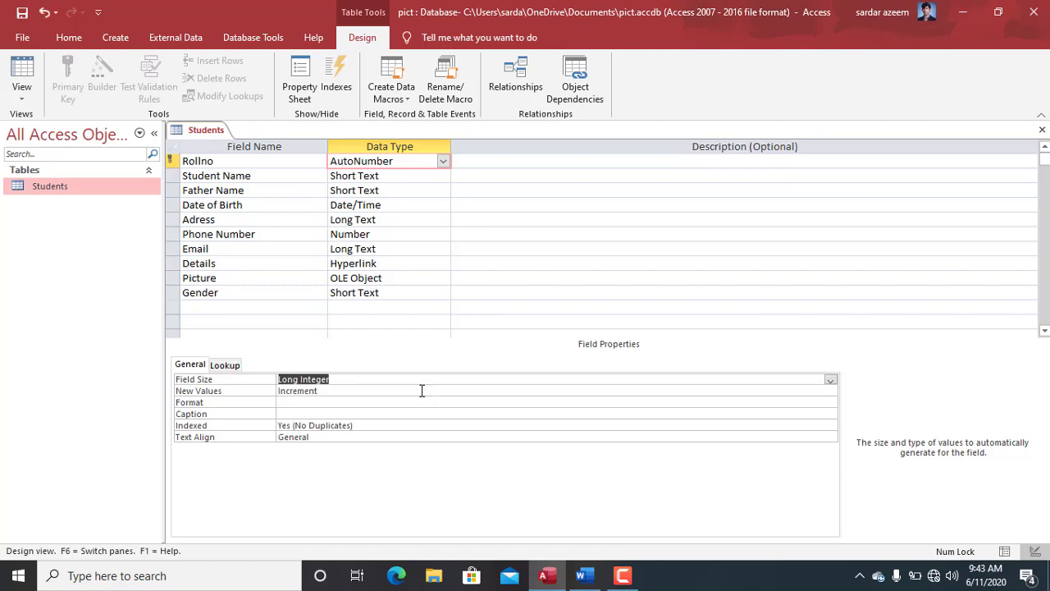
{"action": "left_click", "coordinate": [330, 392]}
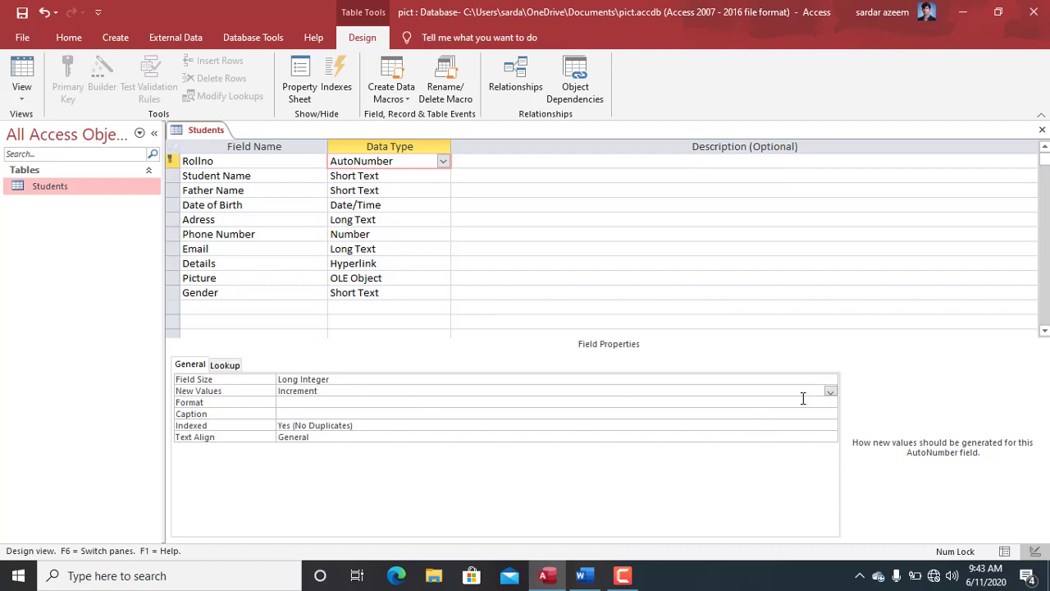
{"action": "left_click", "coordinate": [830, 393]}
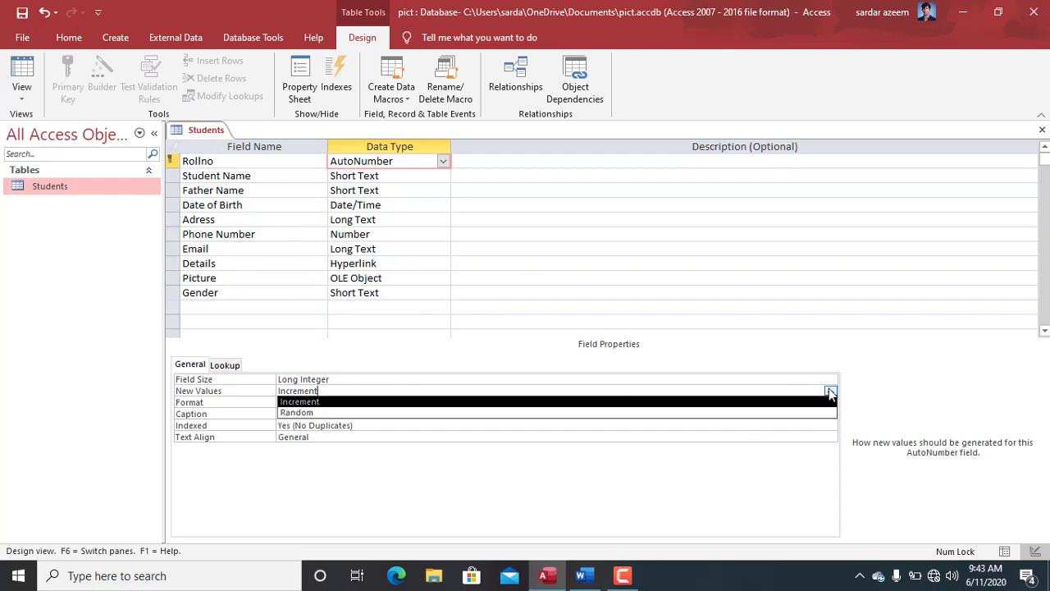
{"action": "left_click", "coordinate": [294, 404]}
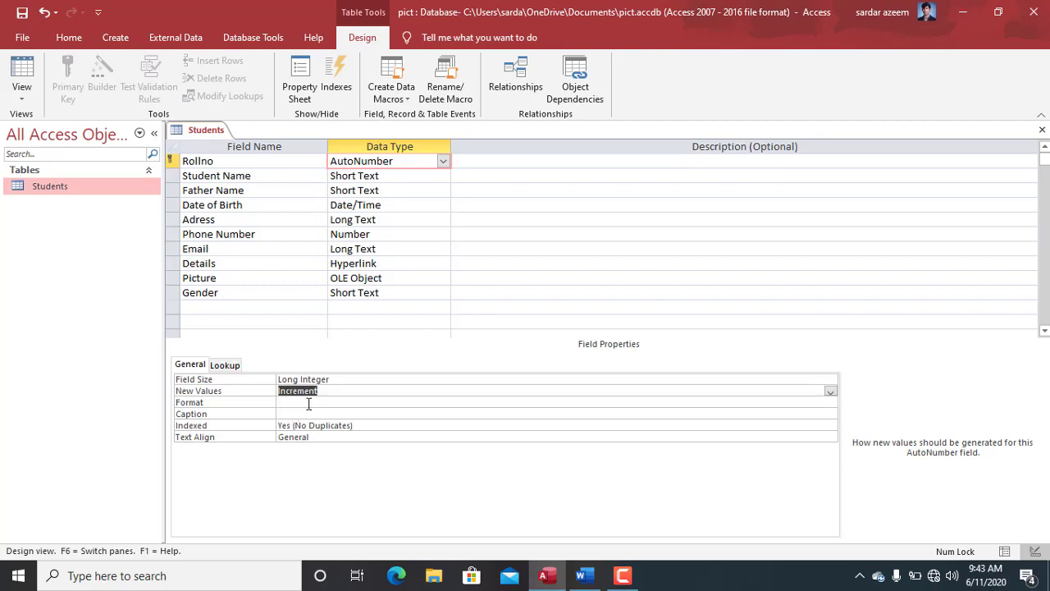
- Copy the format code "PICT-"0\9000 from the notes in Word into the Rollno field's Format property in Access
{"action": "left_click", "coordinate": [309, 404]}
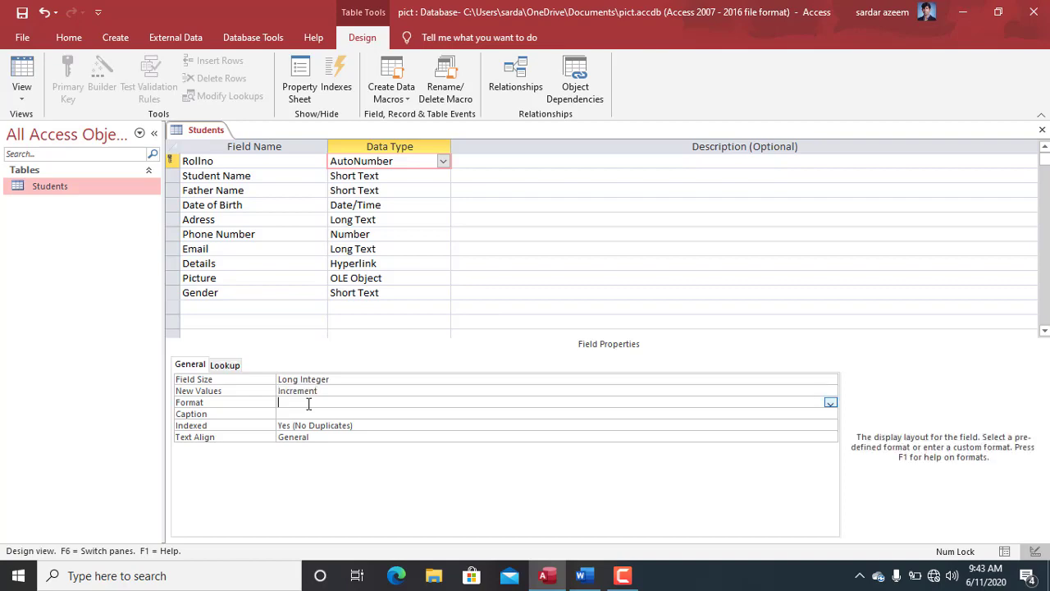
{"action": "left_click", "coordinate": [580, 577]}
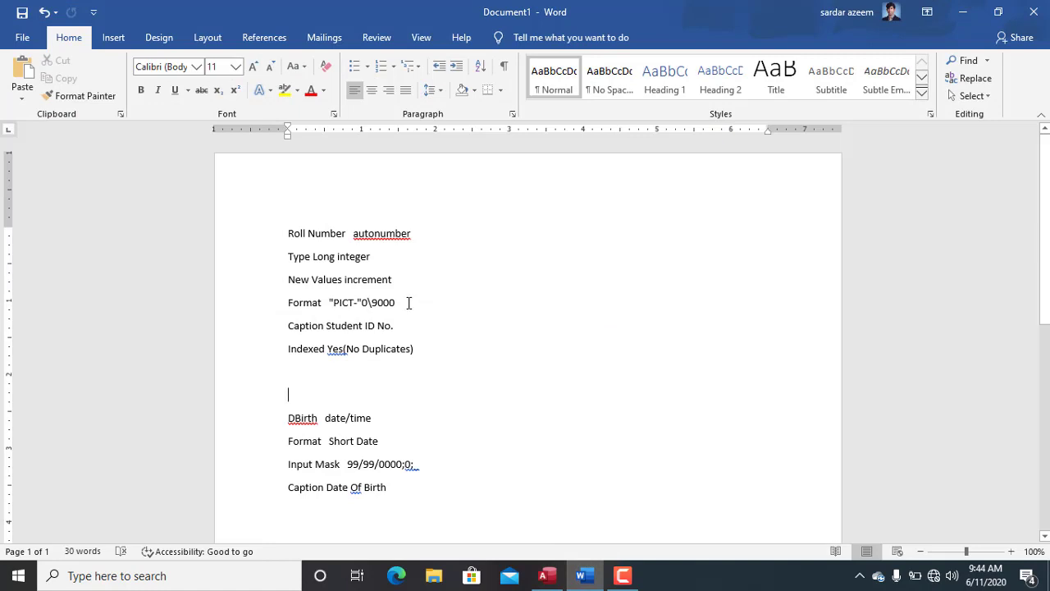
{"action": "left_click_drag", "start_coordinate": [408, 302], "coordinate": [329, 302]}
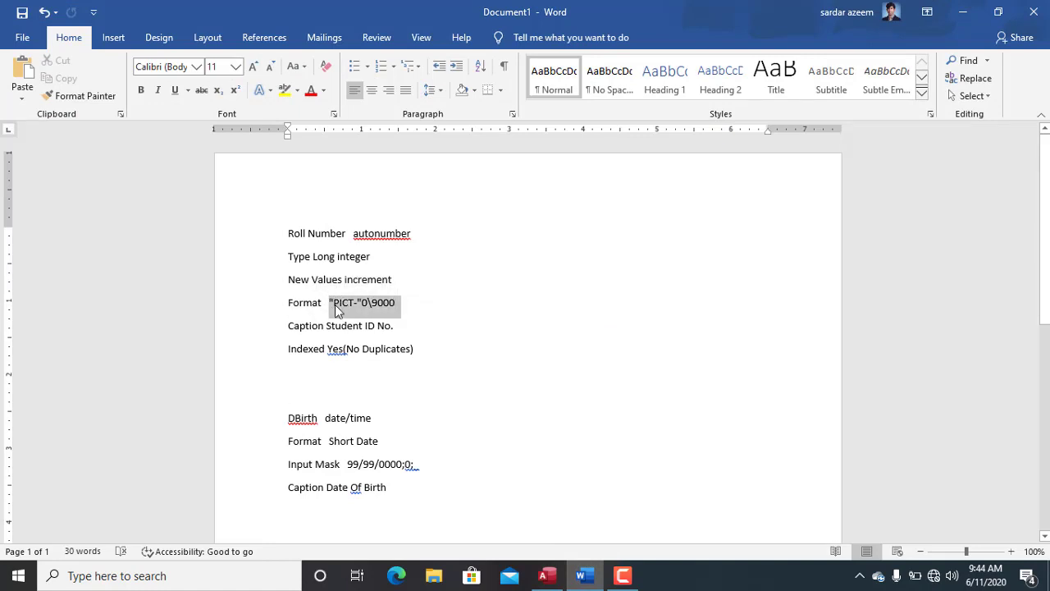
{"action": "right_click", "coordinate": [357, 307]}
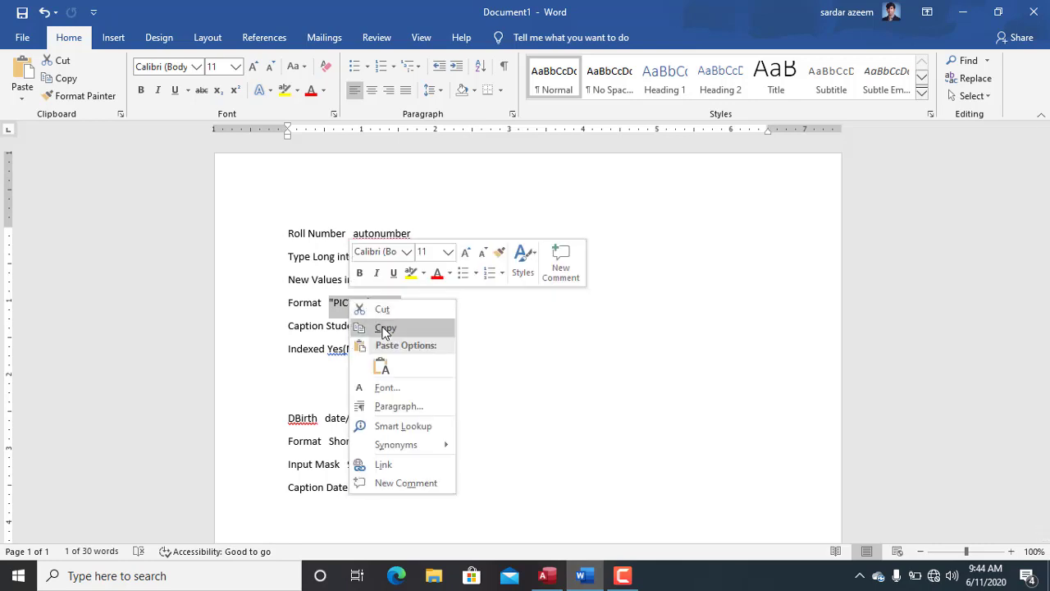
{"action": "left_click", "coordinate": [385, 328]}
{"action": "left_click", "coordinate": [547, 576]}
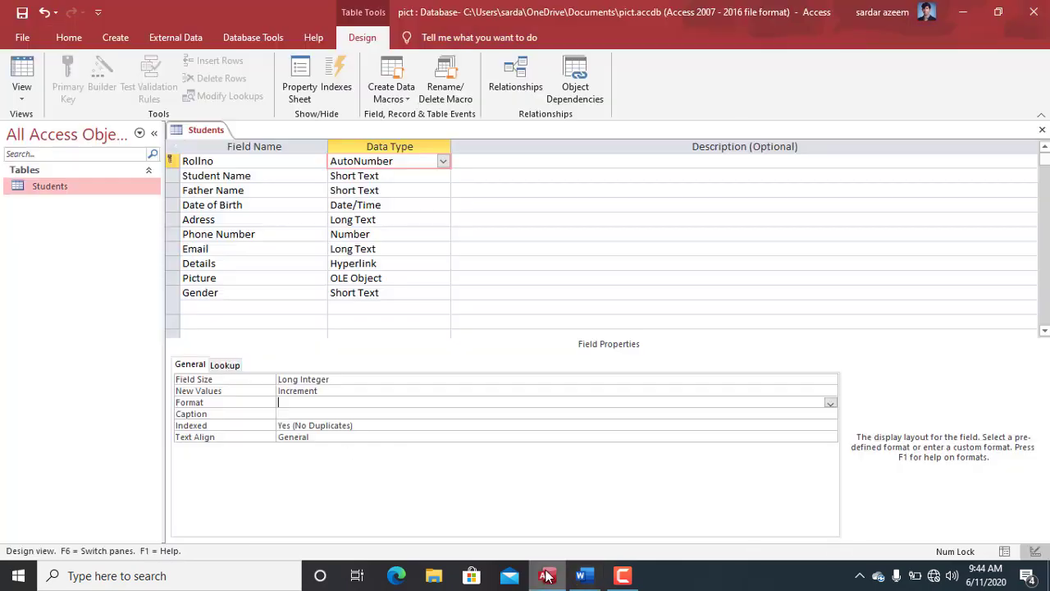
{"action": "left_click", "coordinate": [326, 402]}
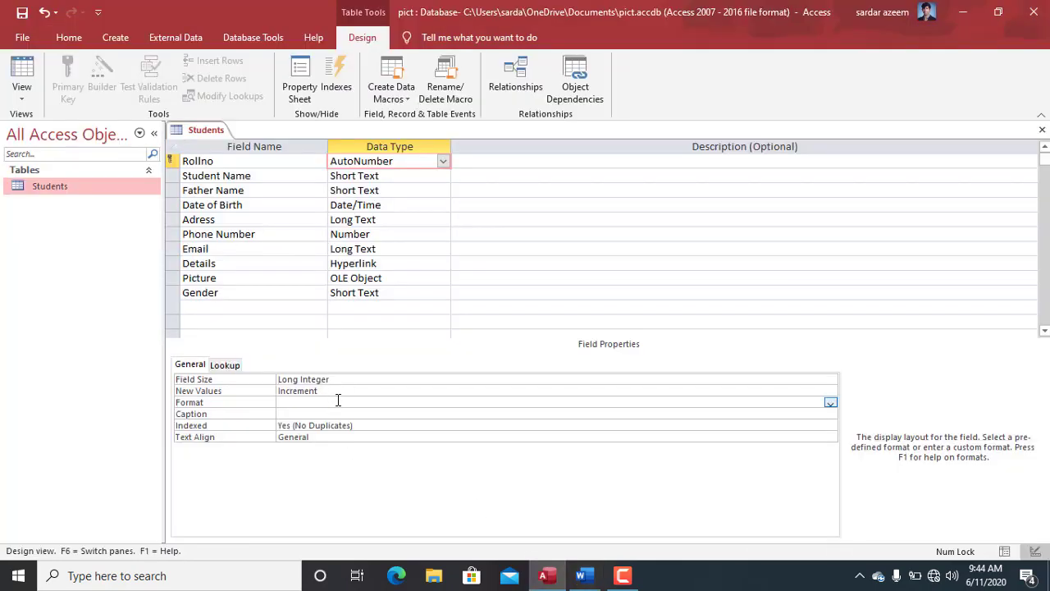
{"action": "key", "text": "ctrl+v"}
- Set the Rollno field's Caption to Student Roll Number
{"action": "left_click", "coordinate": [302, 416]}
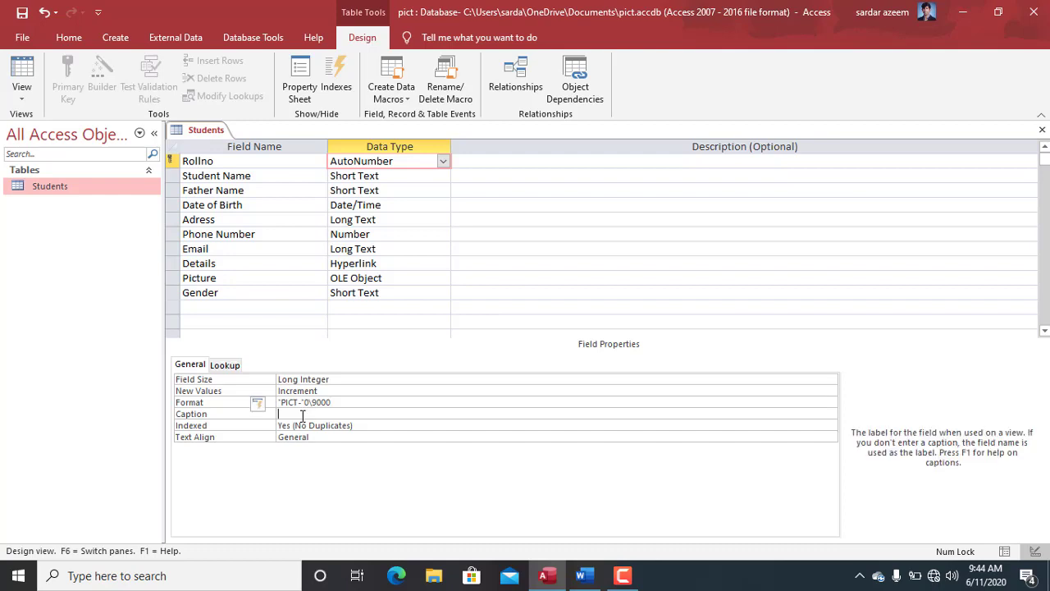
{"action": "type", "text": "Student "}
{"action": "type", "text": "Name"}
{"action": "key", "text": "BackSpace"}
{"action": "key", "text": "BackSpace"}
{"action": "key", "text": "BackSpace"}
{"action": "key", "text": "BackSpace"}
{"action": "key", "text": "BackSpace"}
{"action": "type", "text": "Roll Number"}
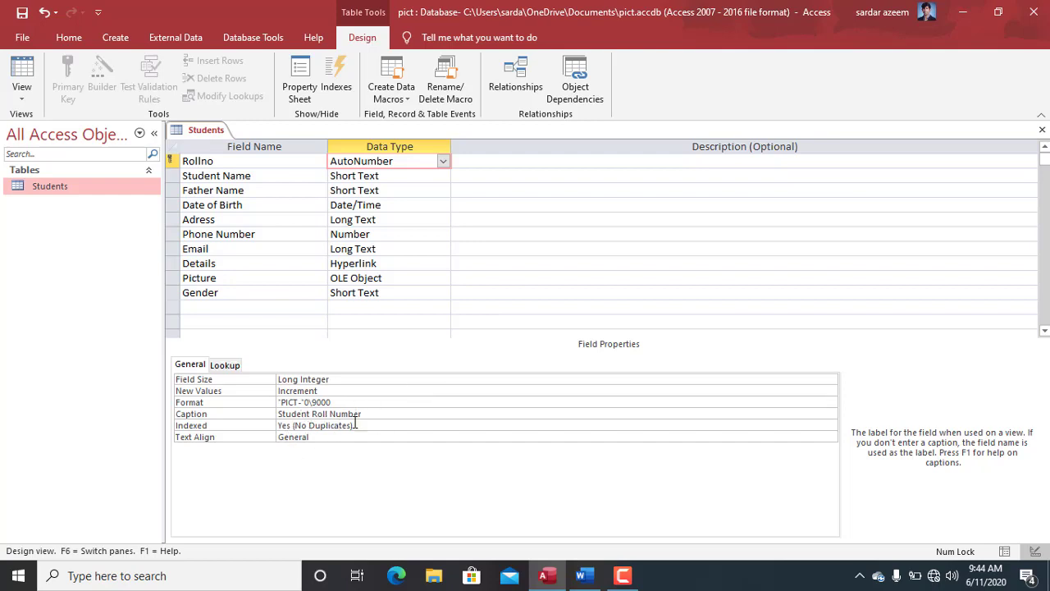
- Set Rollno's Indexed property to Yes (No Duplicates) and look over its Text Align options
{"action": "left_click", "coordinate": [831, 426]}
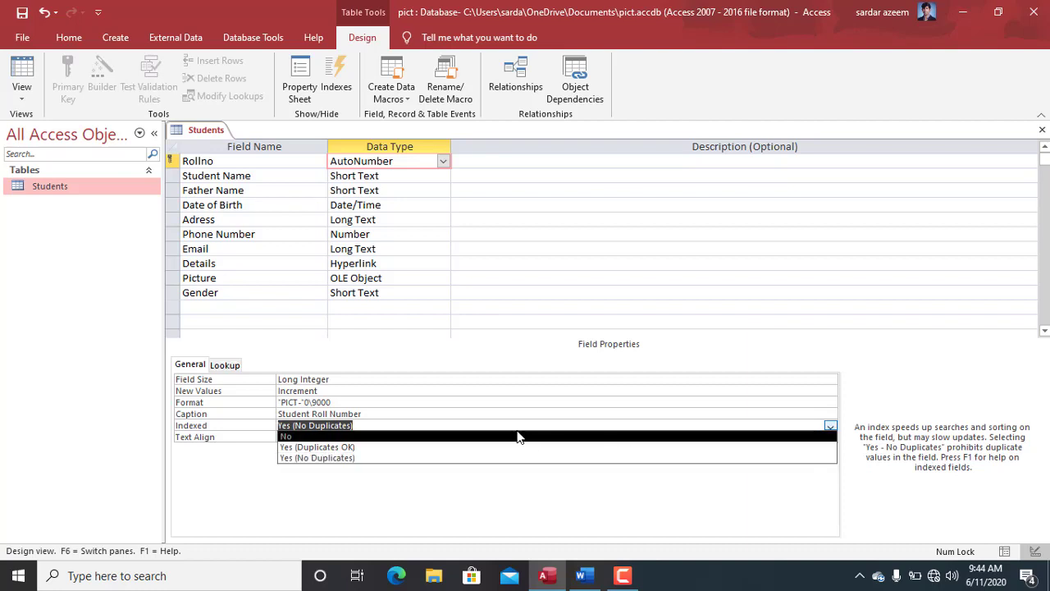
{"action": "left_click", "coordinate": [342, 459]}
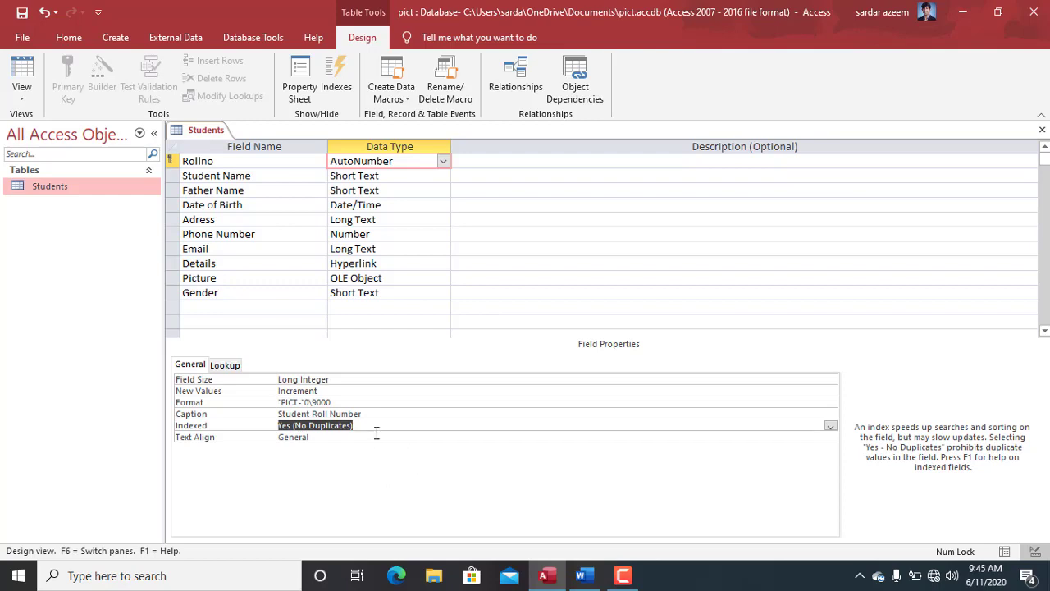
{"action": "left_click", "coordinate": [376, 434]}
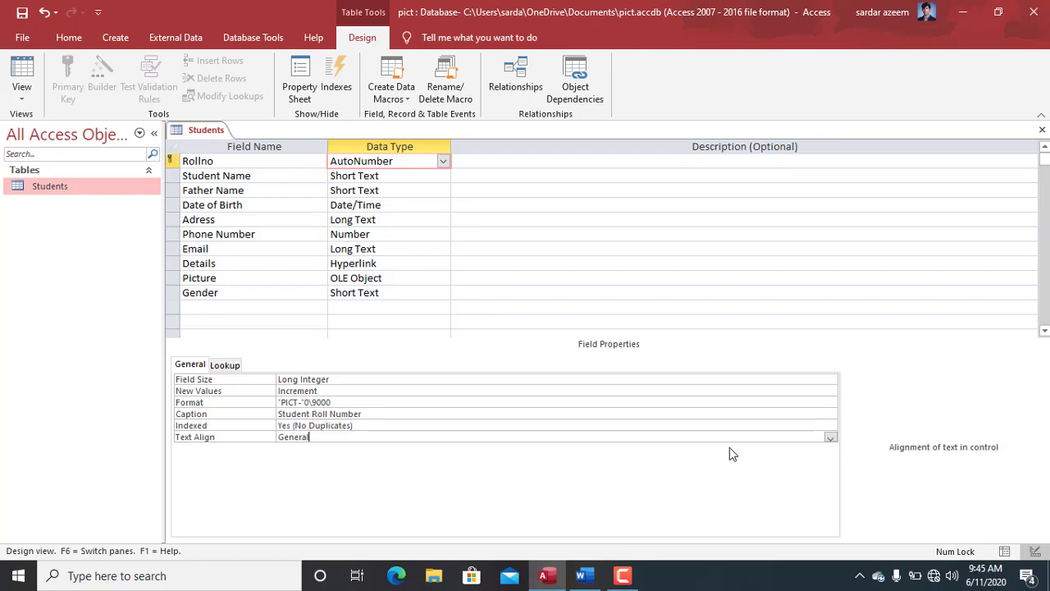
{"action": "left_click", "coordinate": [831, 438]}
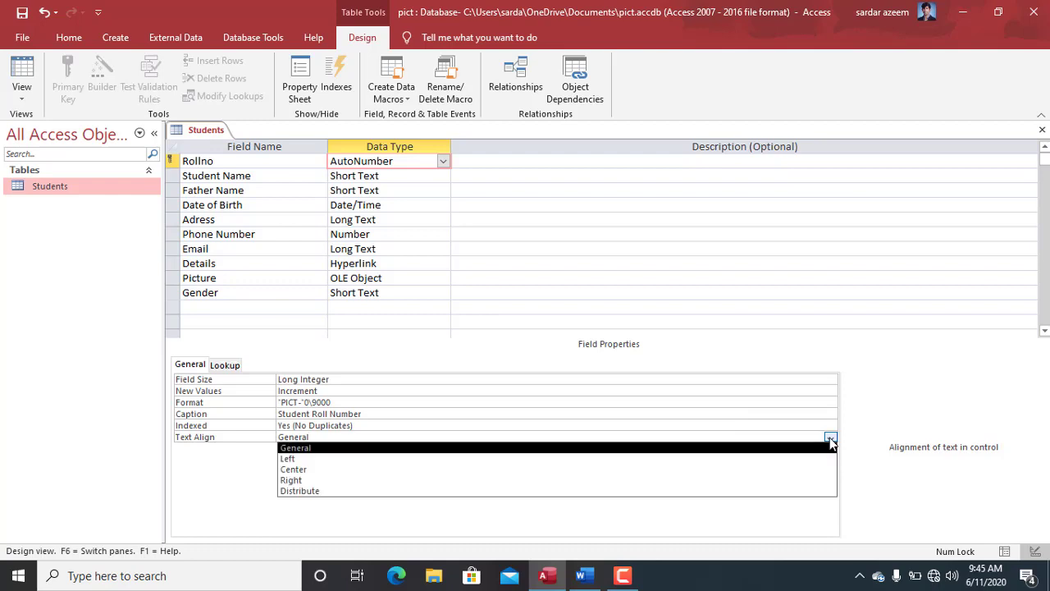
{"action": "left_click", "coordinate": [831, 440]}
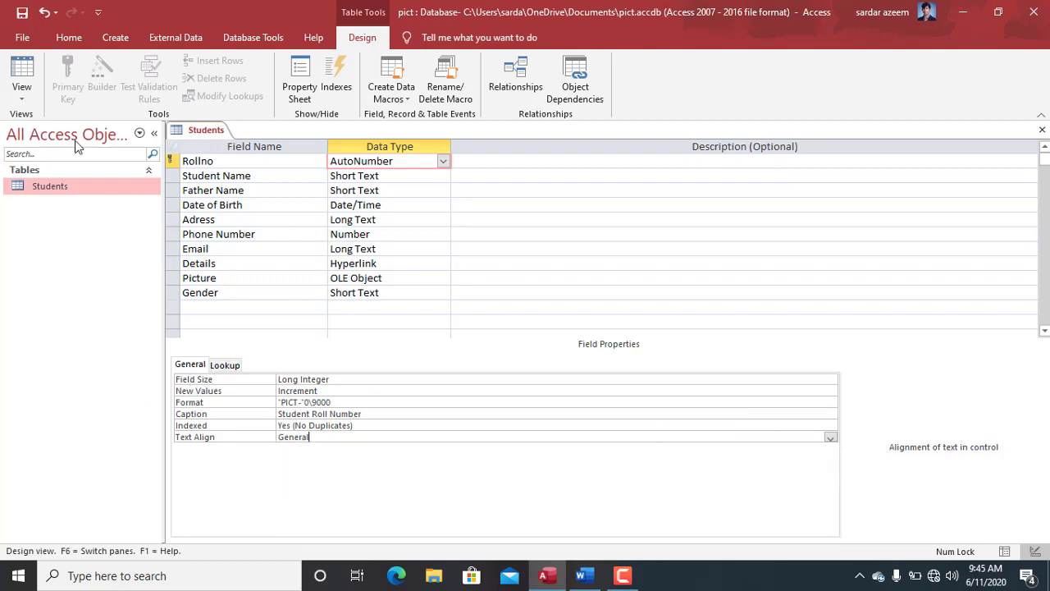
- Examine the Student Name field's Field Size, Format, Input Mask and Caption properties
{"action": "left_click", "coordinate": [348, 176]}
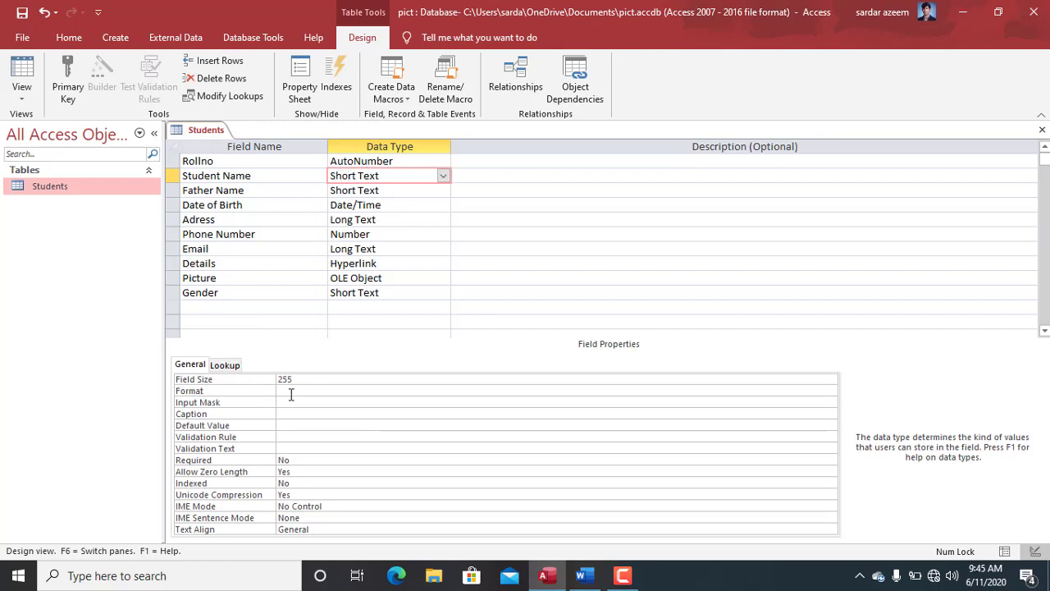
{"action": "left_click", "coordinate": [310, 377]}
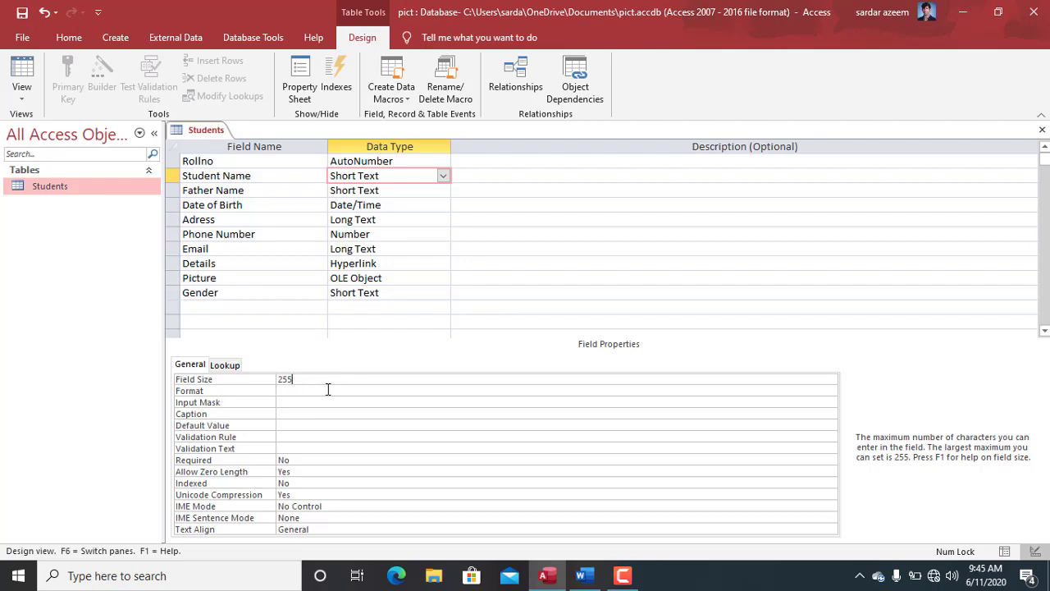
{"action": "left_click", "coordinate": [327, 391]}
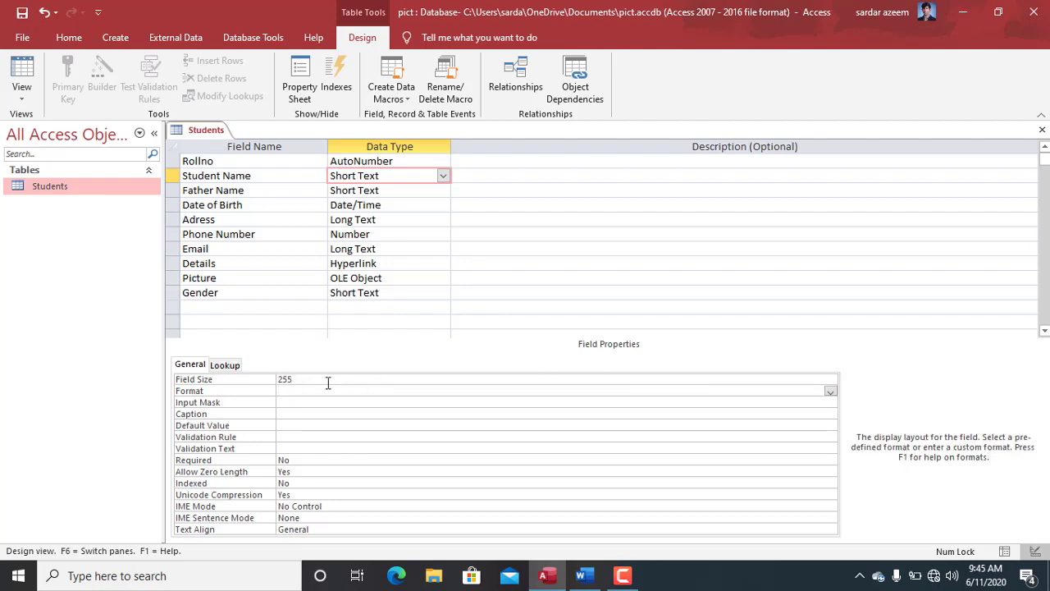
{"action": "left_click", "coordinate": [308, 401]}
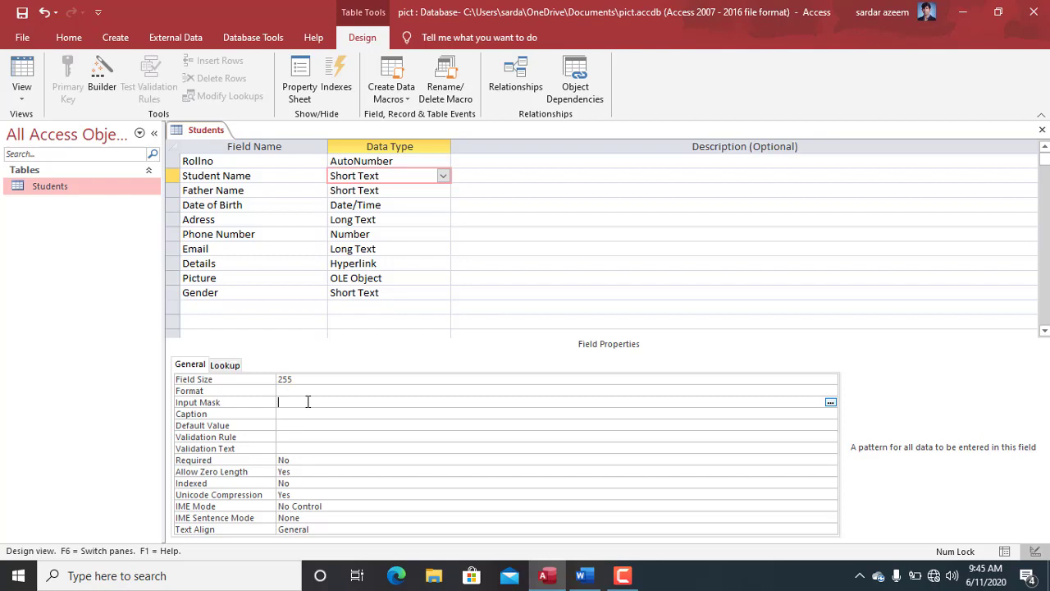
{"action": "left_click", "coordinate": [307, 415]}
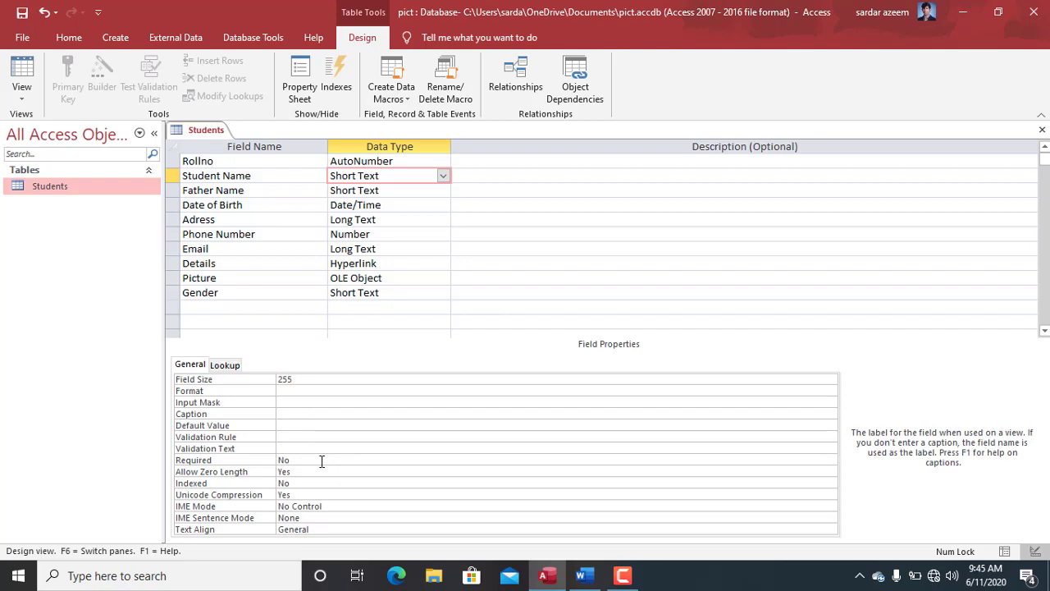
- Check the date of birth settings in the Word notes and set the Date of Birth field's Format to Short Date in Access
{"action": "left_click", "coordinate": [390, 205]}
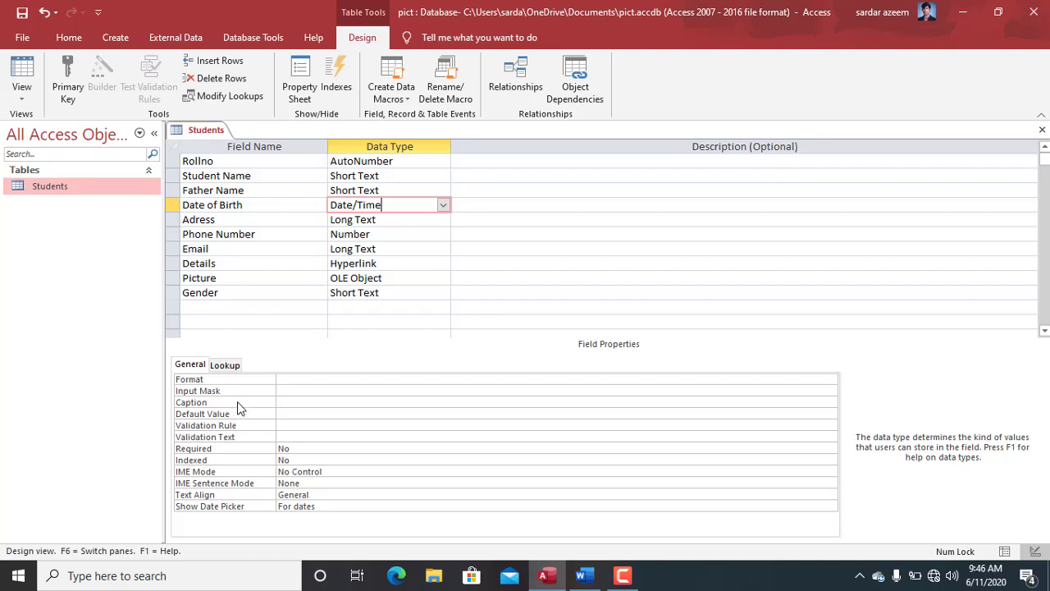
{"action": "left_click", "coordinate": [582, 574]}
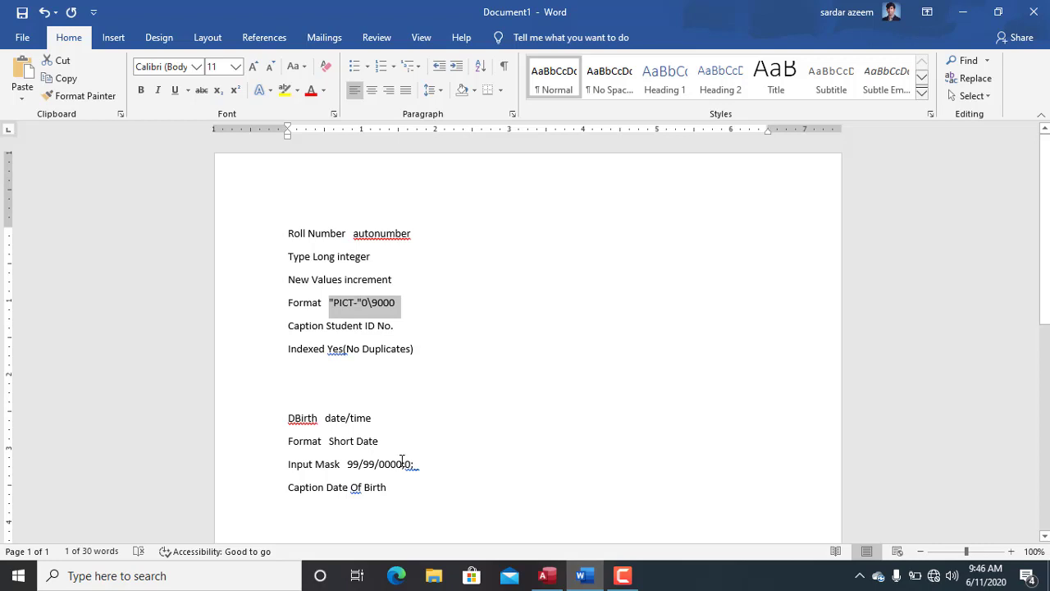
{"action": "left_click", "coordinate": [547, 576]}
{"action": "left_click", "coordinate": [420, 380]}
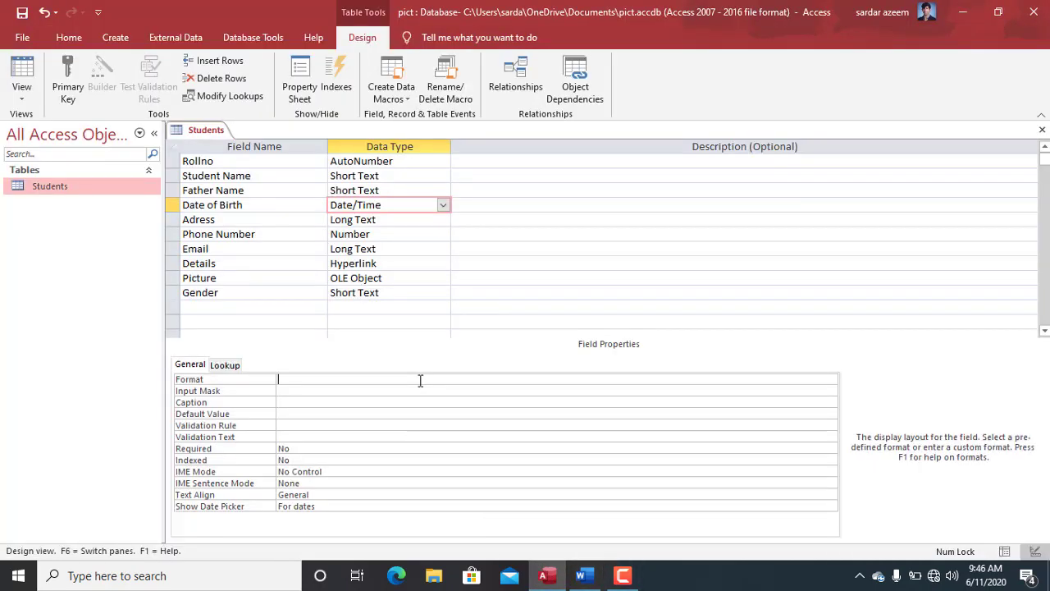
{"action": "left_click", "coordinate": [830, 380]}
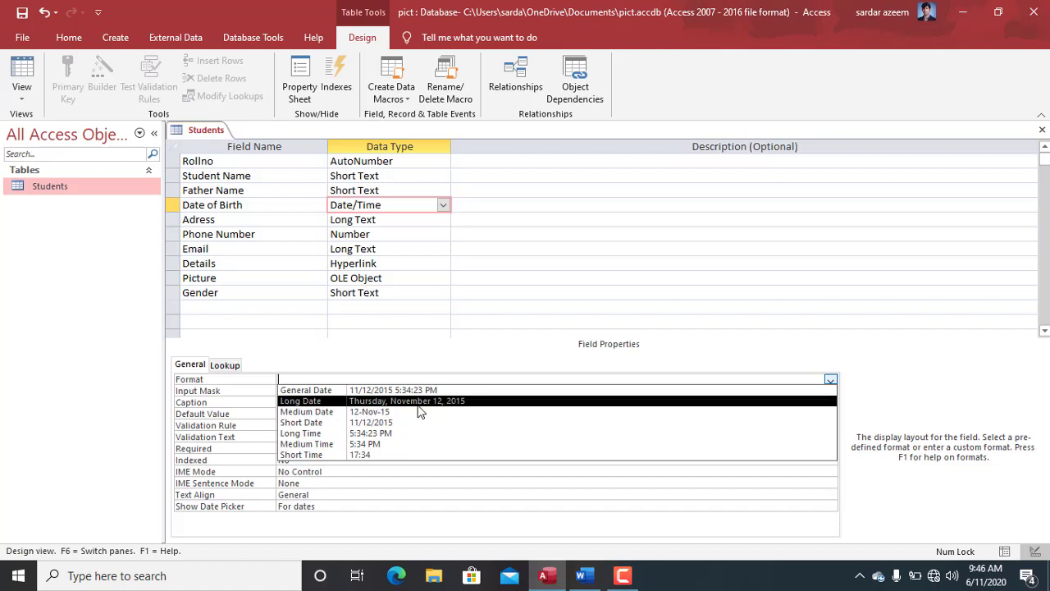
{"action": "left_click", "coordinate": [380, 423]}
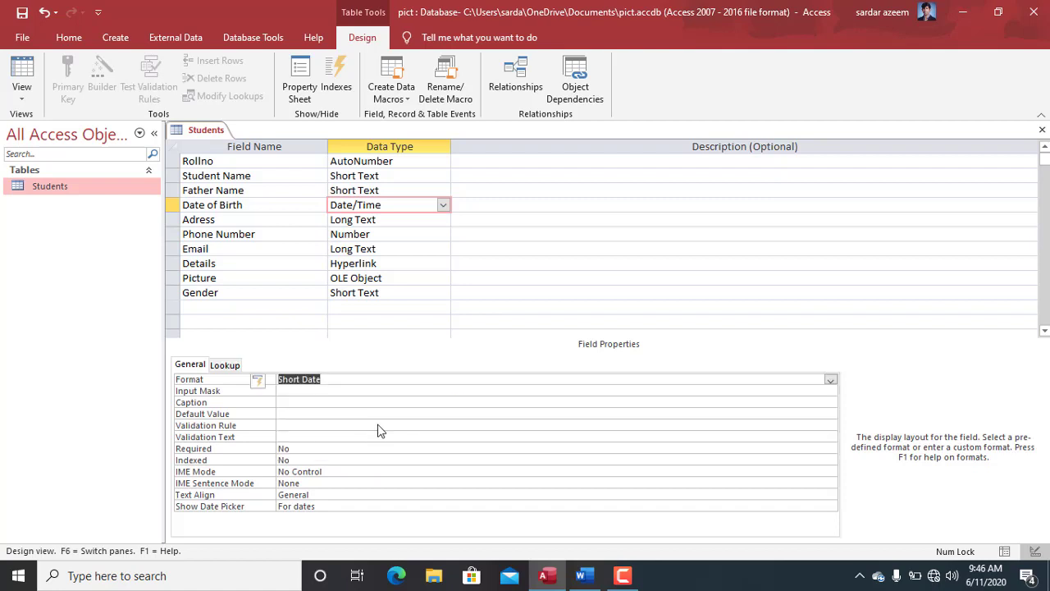
- Check the date of birth input mask in the Word notes and return to the Students table design in Access
{"action": "left_click", "coordinate": [335, 393]}
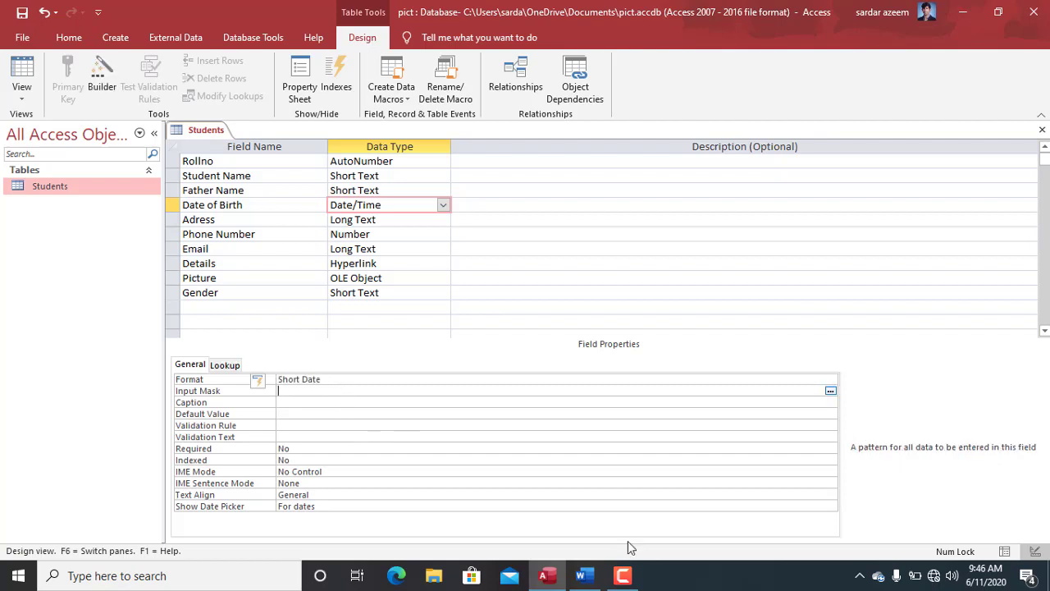
{"action": "left_click", "coordinate": [585, 576]}
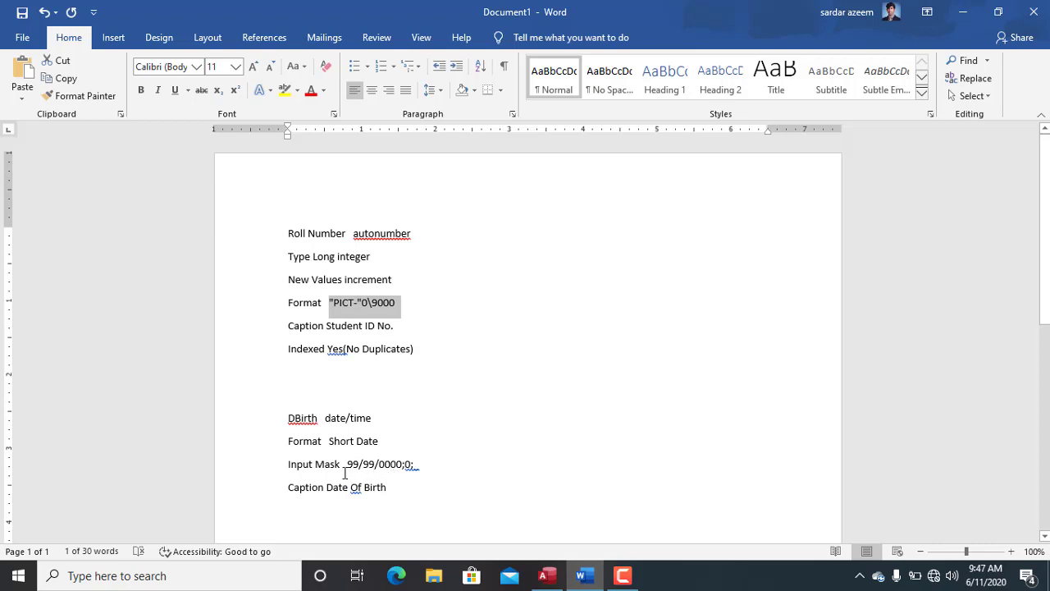
{"action": "left_click", "coordinate": [541, 575]}
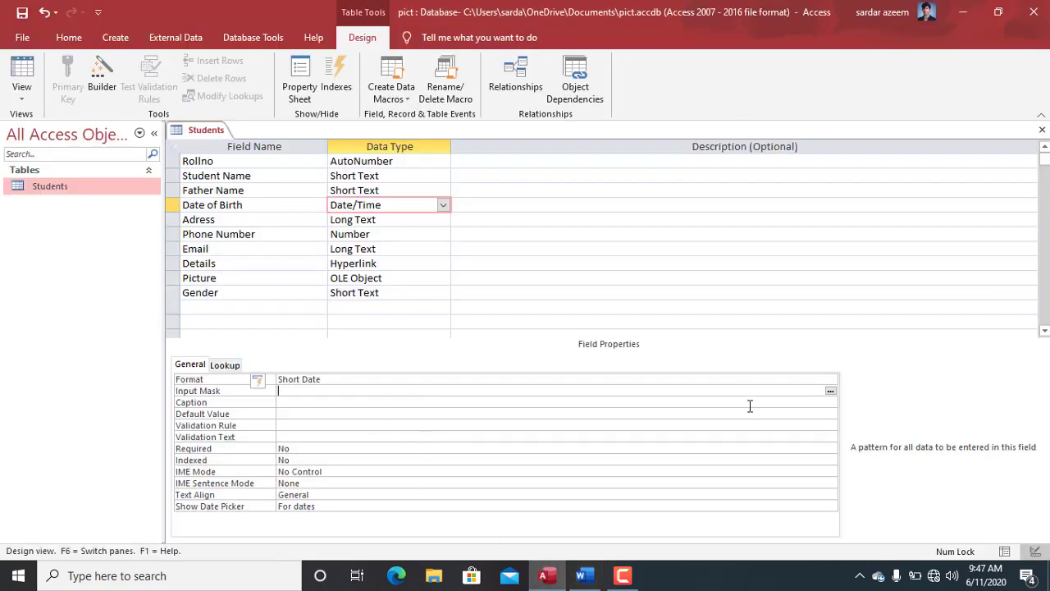
- Save the table and give the Date of Birth field the Short Date input mask using the Input Mask Wizard
{"action": "left_click", "coordinate": [830, 392]}
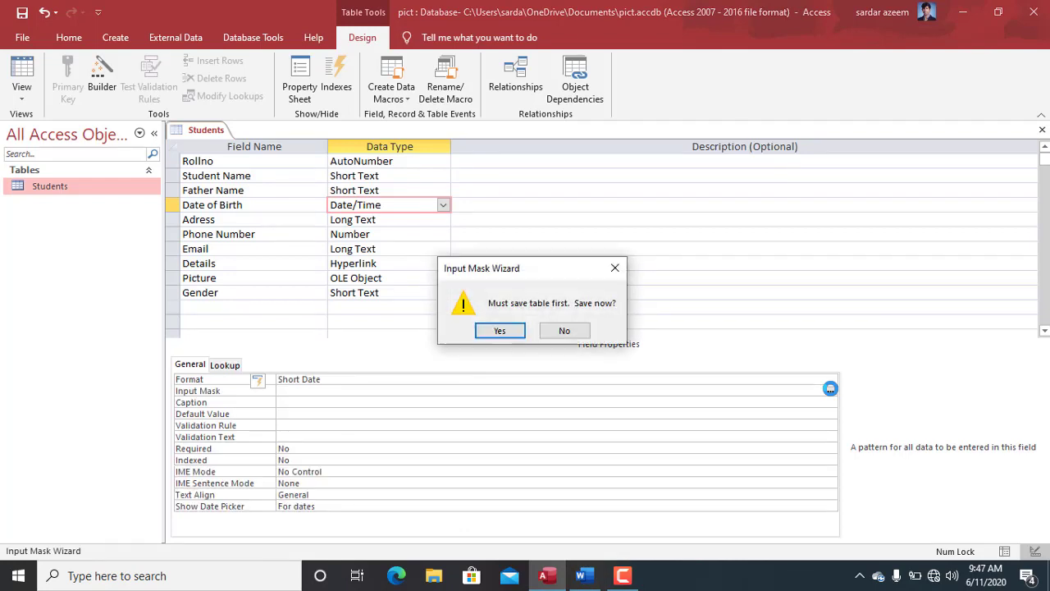
{"action": "left_click", "coordinate": [517, 334]}
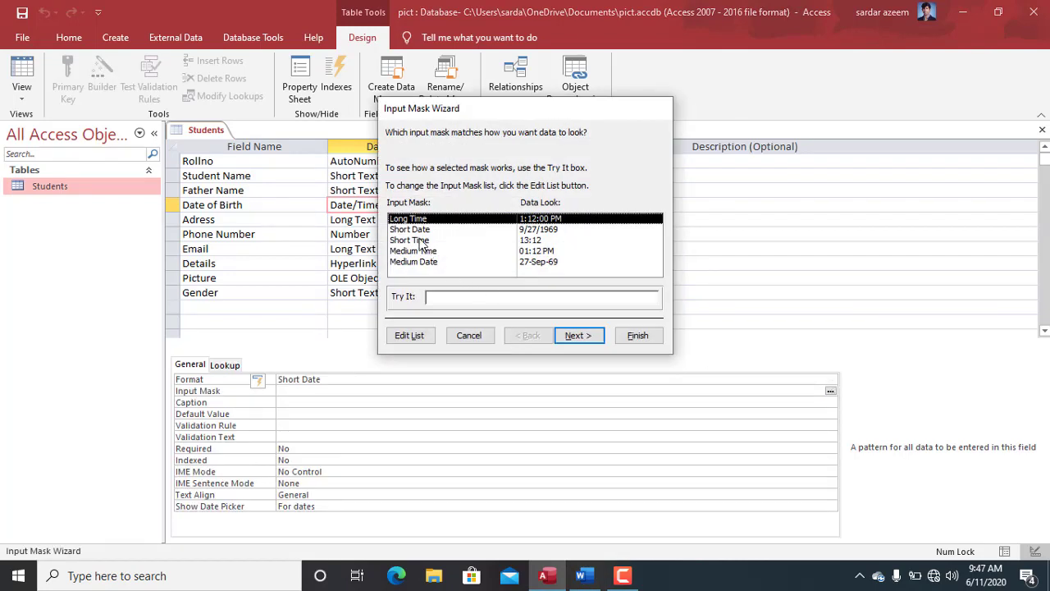
{"action": "left_click", "coordinate": [539, 231]}
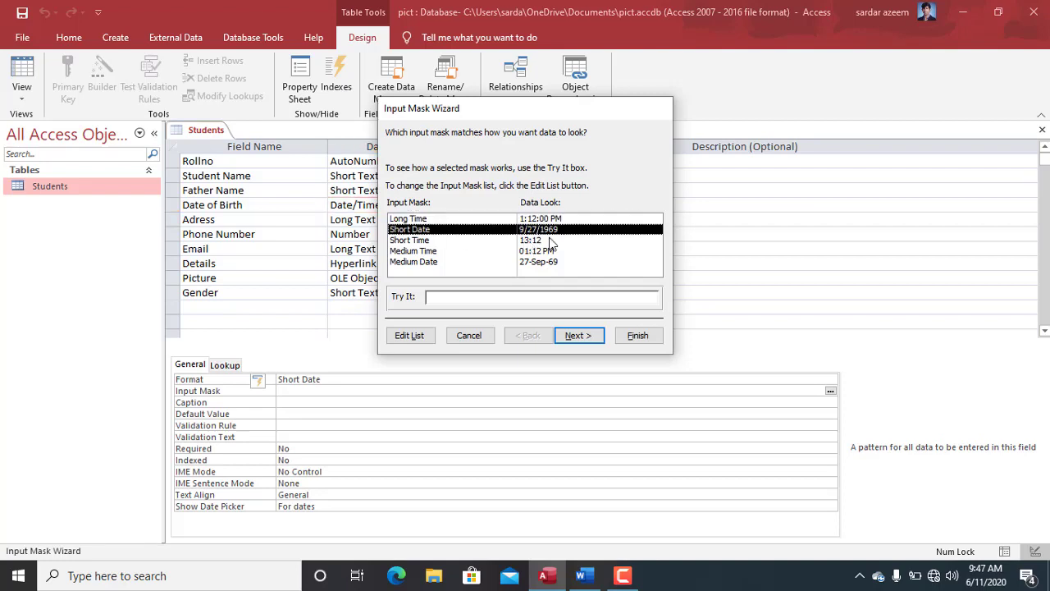
{"action": "left_click", "coordinate": [579, 336]}
{"action": "left_click", "coordinate": [578, 336]}
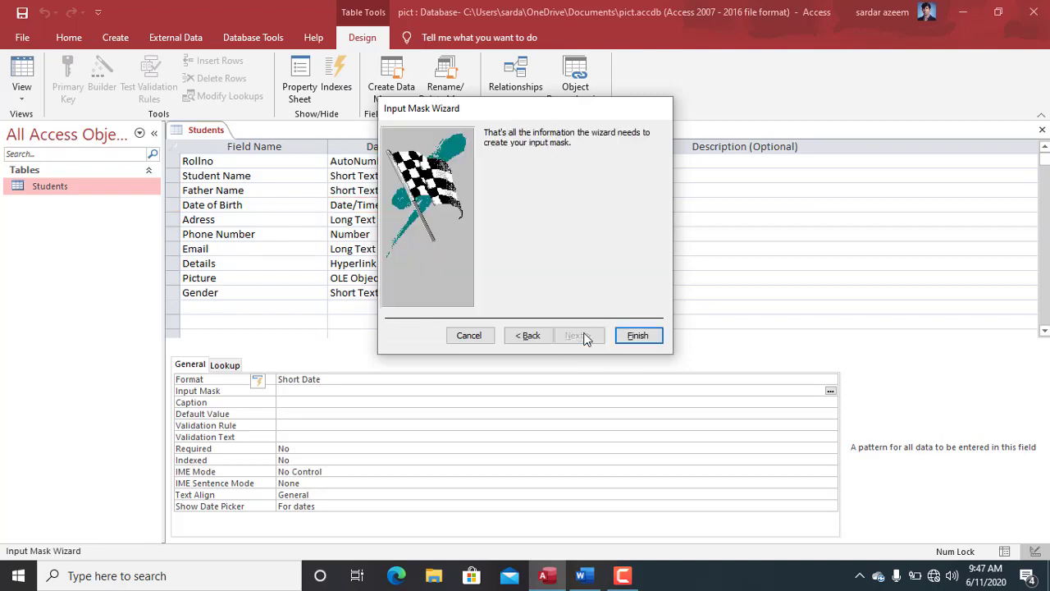
{"action": "left_click", "coordinate": [634, 336]}
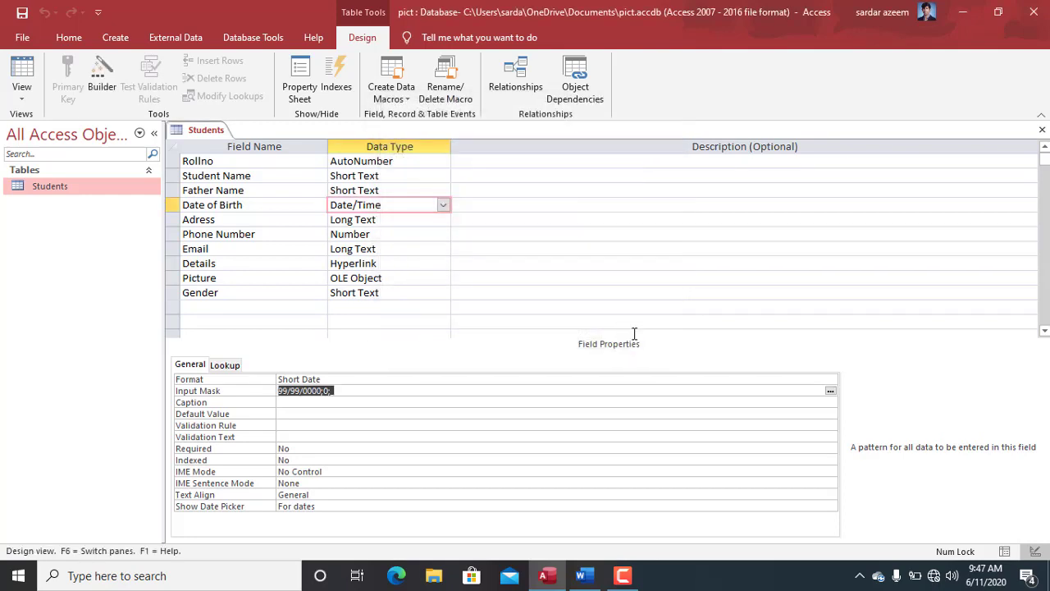
- Set the Date of Birth field's Caption to Date Of Birth
{"action": "left_click", "coordinate": [357, 404]}
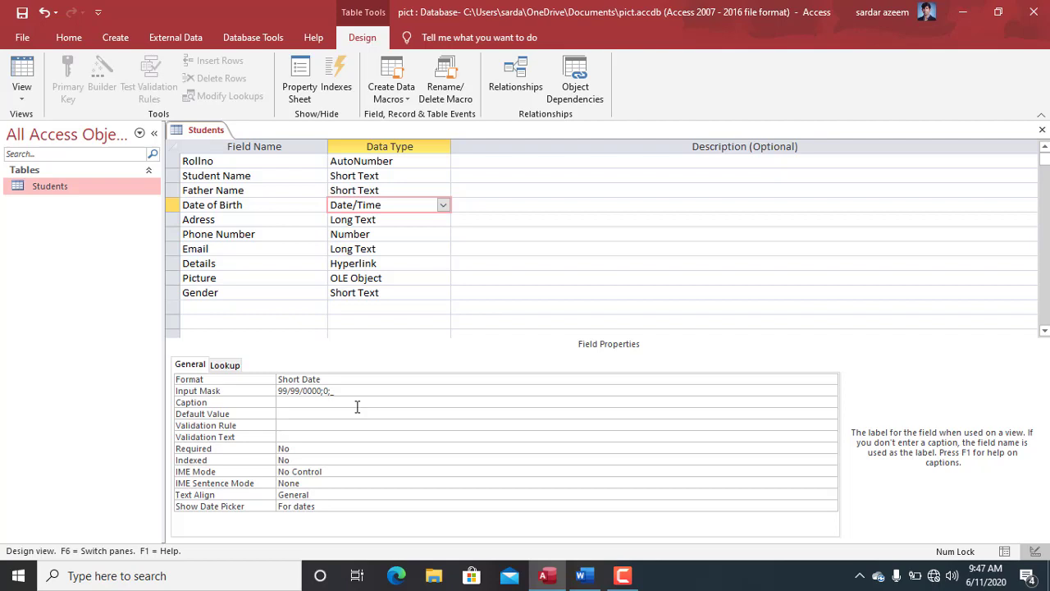
{"action": "type", "text": "Date Of Birth"}
{"action": "left_click", "coordinate": [338, 415]}
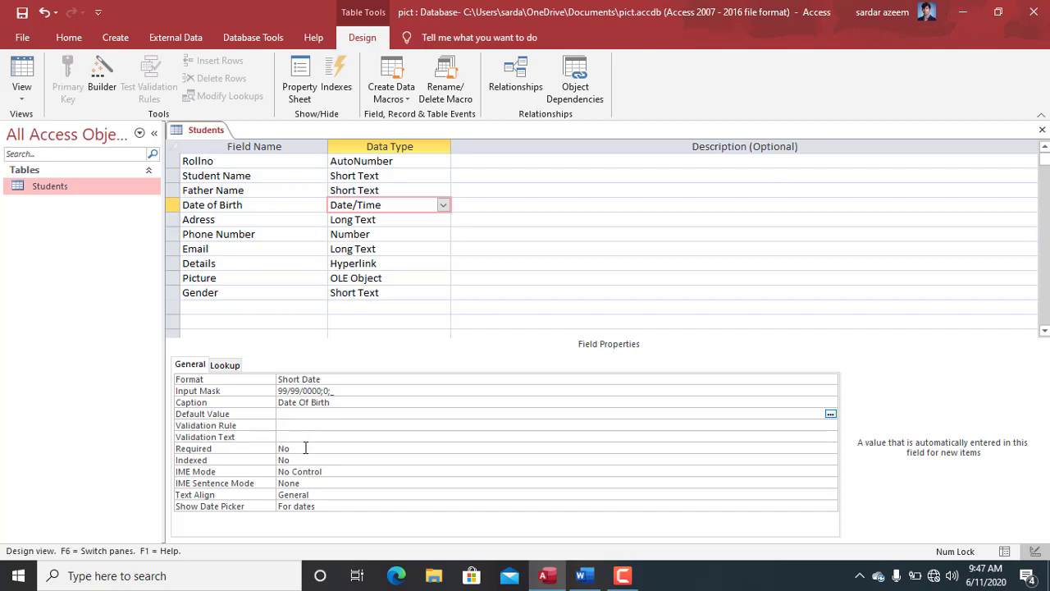
- Try to build an input mask for the Phone Number field with the Input Mask Wizard, saving the table first
{"action": "left_click", "coordinate": [379, 220]}
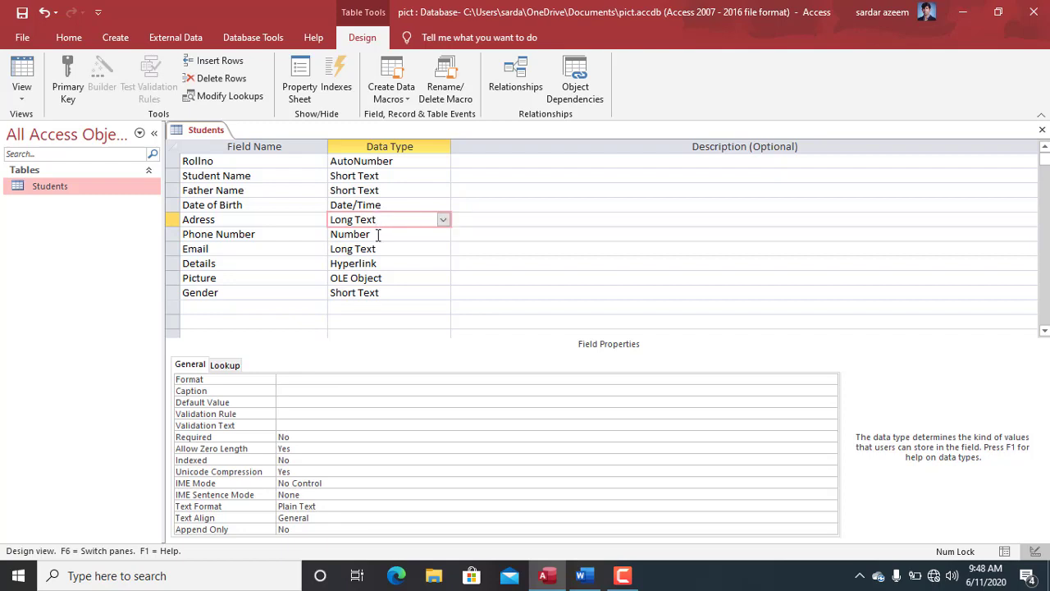
{"action": "left_click", "coordinate": [378, 235]}
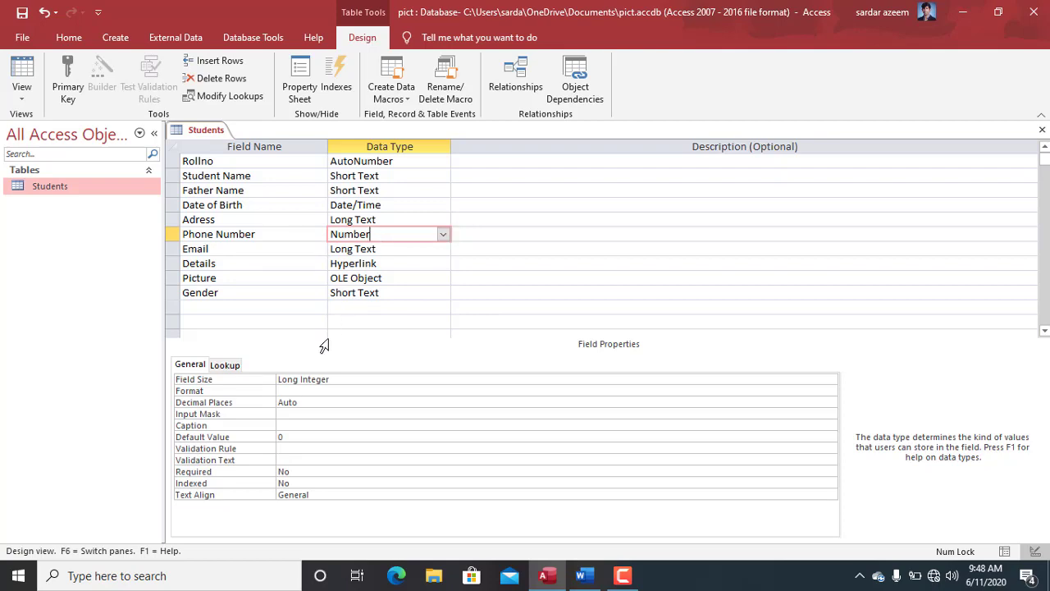
{"action": "left_click", "coordinate": [296, 415]}
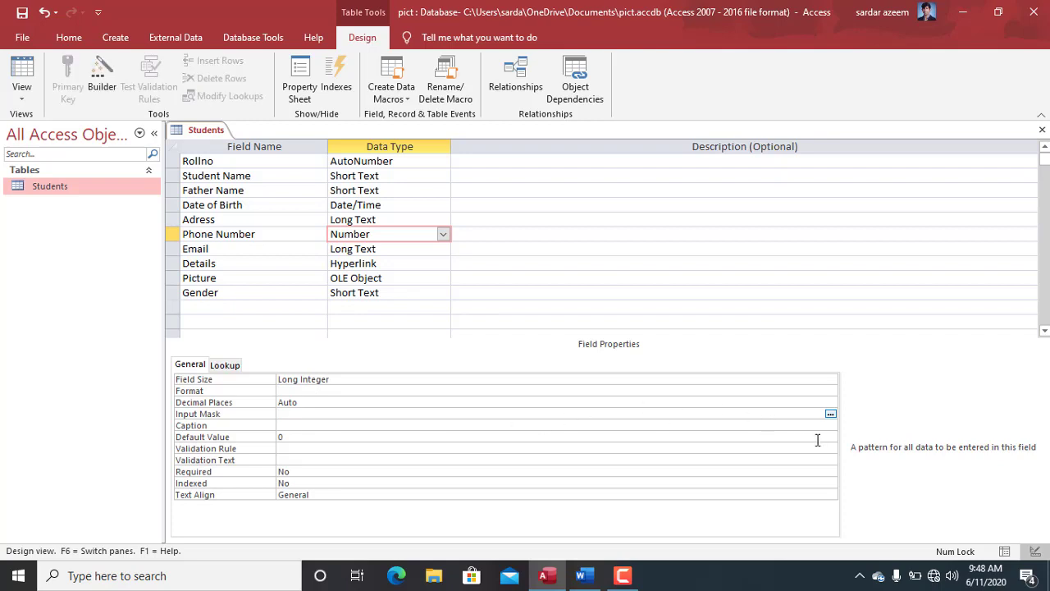
{"action": "left_click", "coordinate": [830, 414]}
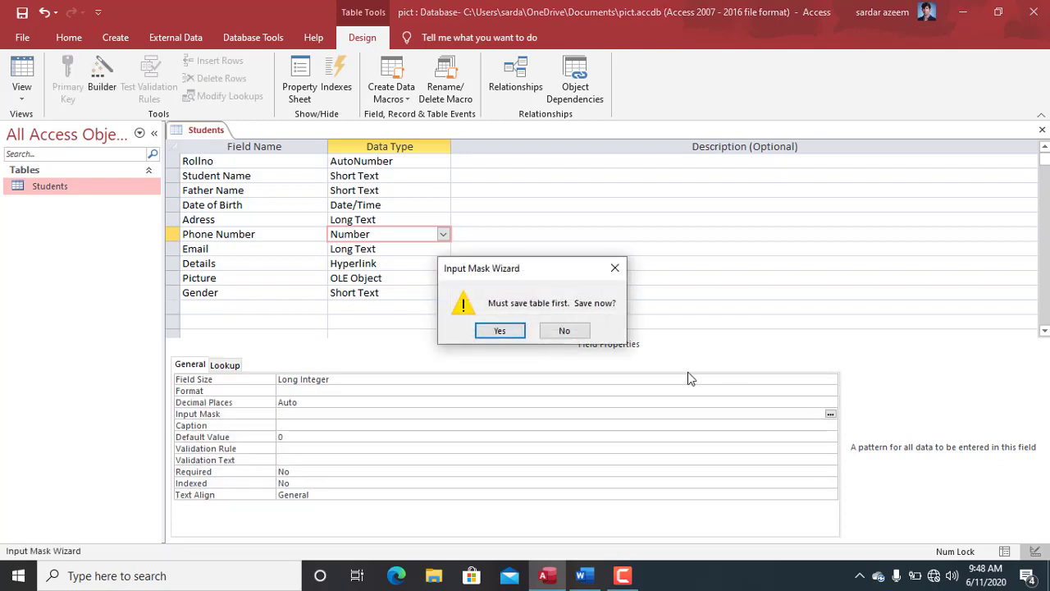
{"action": "left_click", "coordinate": [495, 331]}
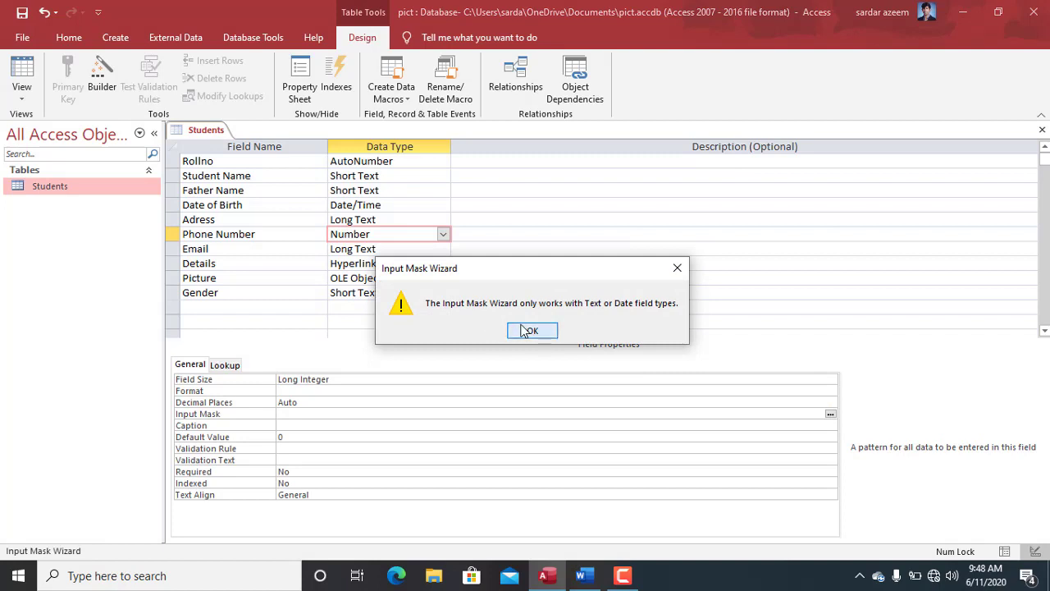
{"action": "left_click", "coordinate": [522, 329]}
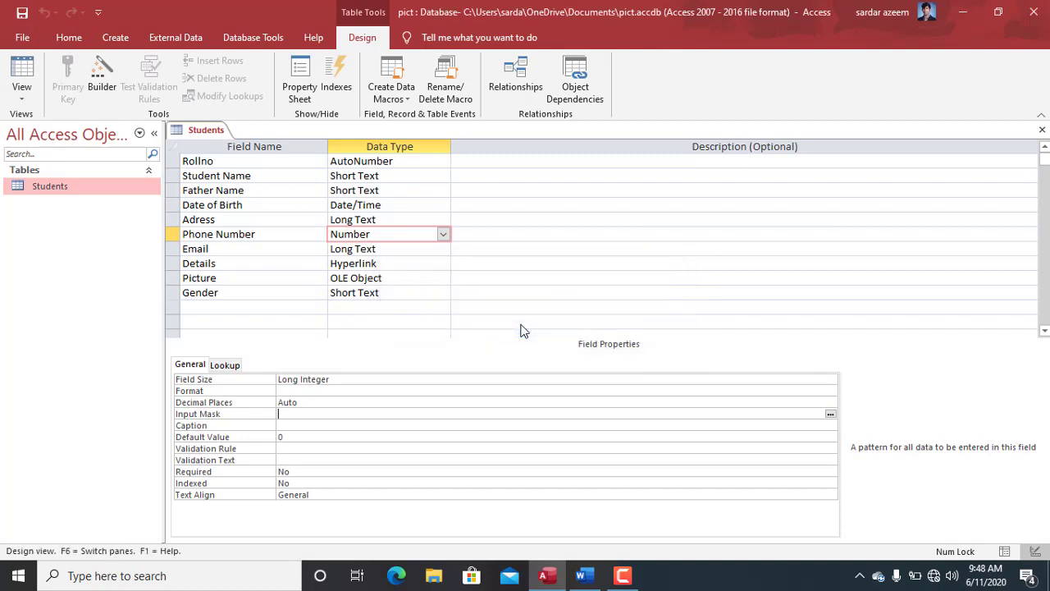
- Look over the field properties of the Email, Details, Picture and Gender fields
{"action": "left_click", "coordinate": [373, 249]}
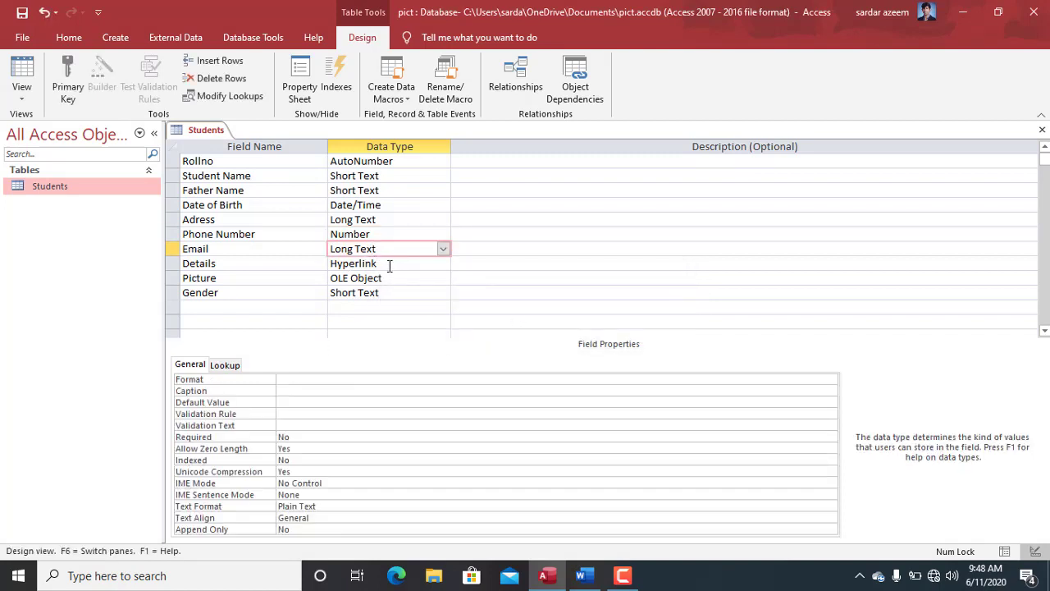
{"action": "left_click", "coordinate": [388, 264]}
{"action": "left_click", "coordinate": [386, 279]}
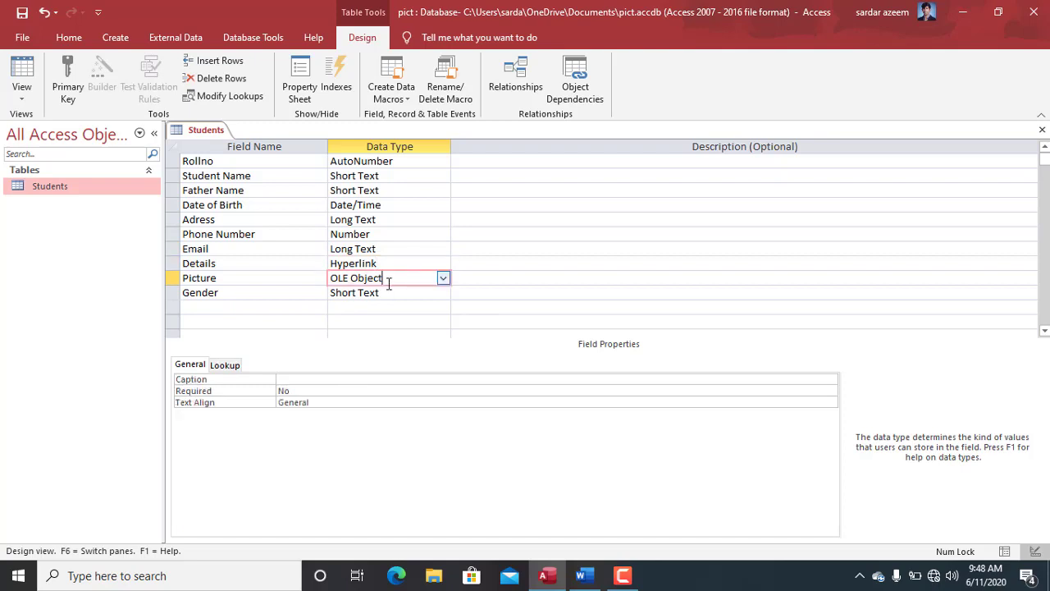
{"action": "left_click", "coordinate": [386, 293]}
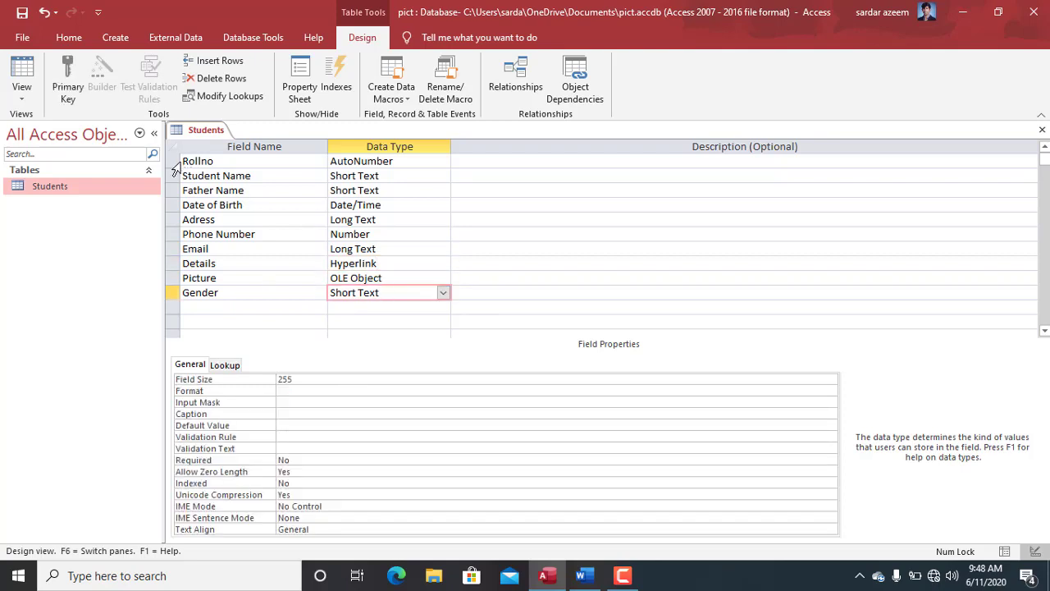
- Make Rollno the primary key and close the Students table, saving the design changes
{"action": "left_click", "coordinate": [173, 161]}
{"action": "left_click", "coordinate": [68, 80]}
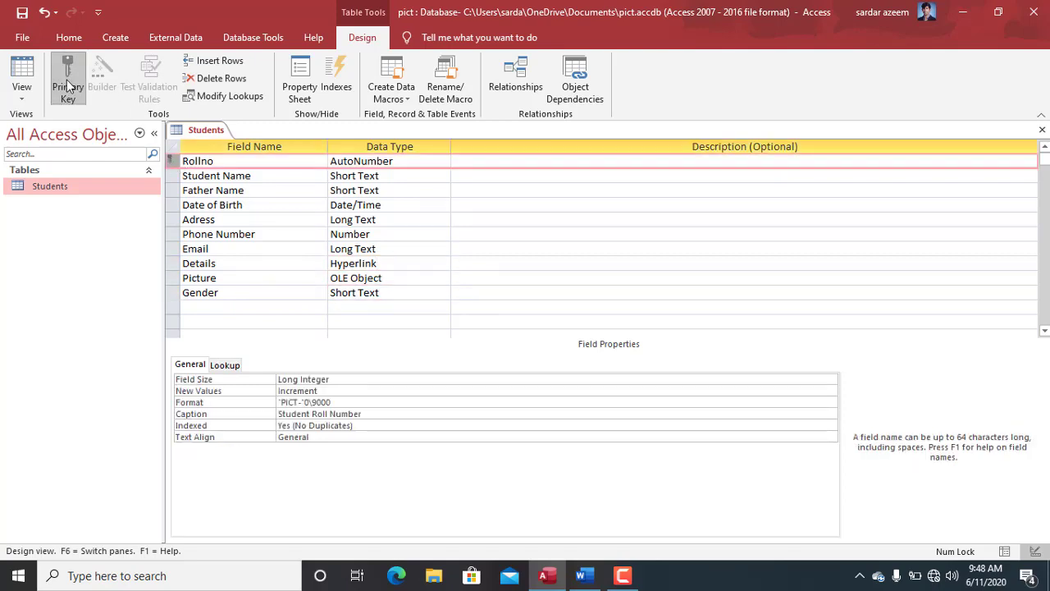
{"action": "left_click", "coordinate": [1042, 130]}
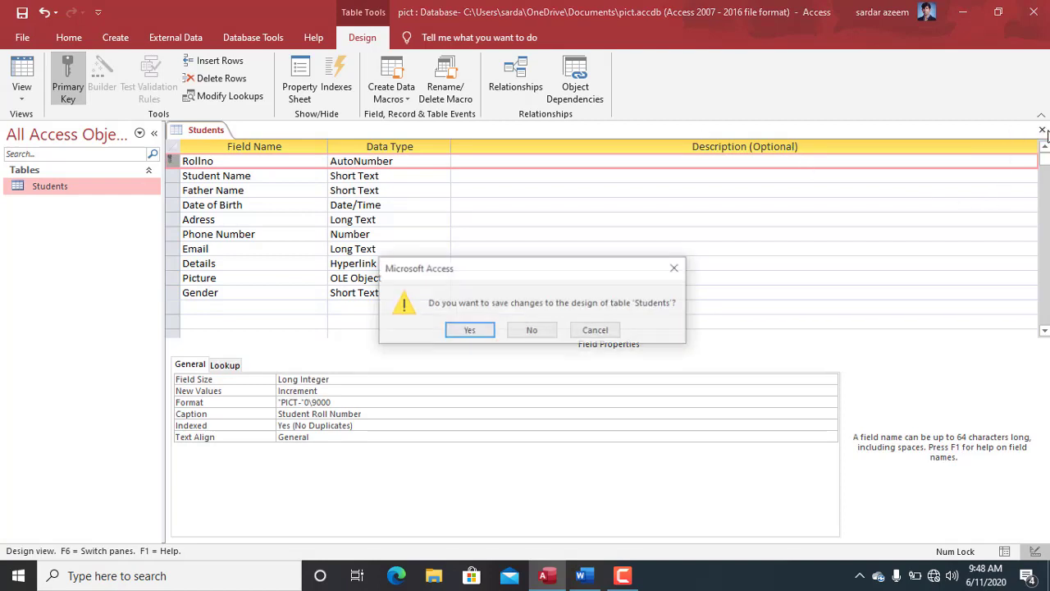
{"action": "left_click", "coordinate": [469, 331]}
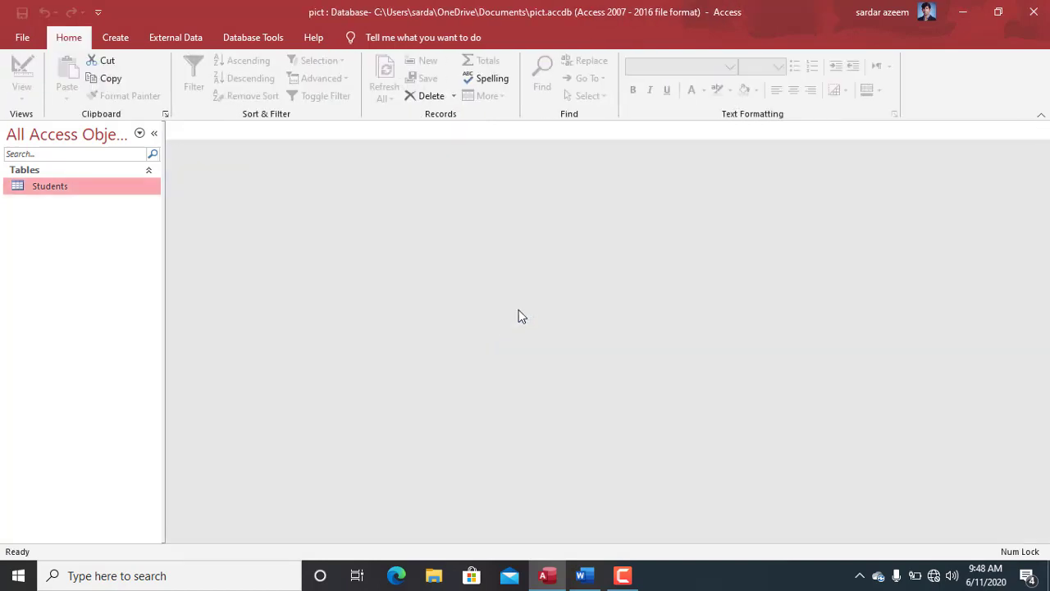